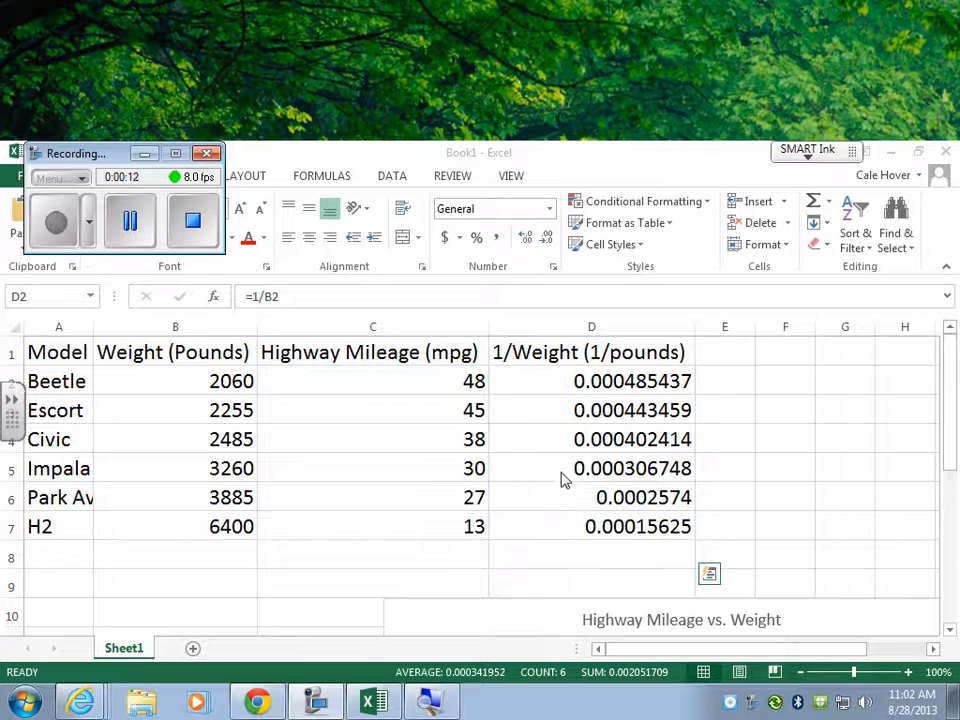
Bring the Highway Mileage vs. Weight chart up into view to examine it, and move it back below the data table
click(547, 607)
drag(547, 607, 418, 314)
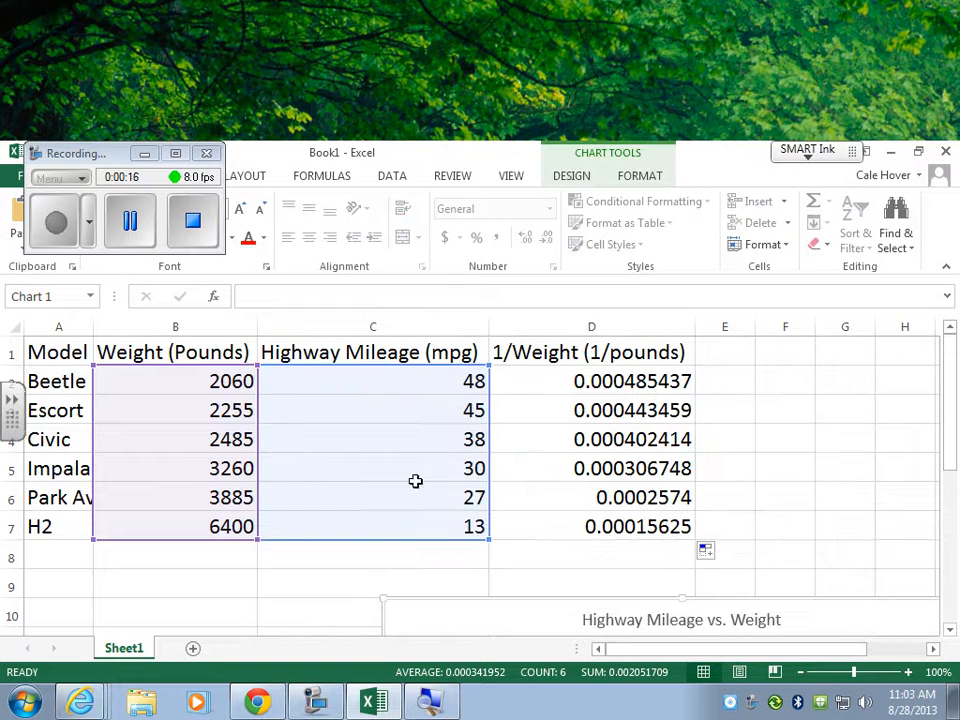
drag(566, 608, 499, 345)
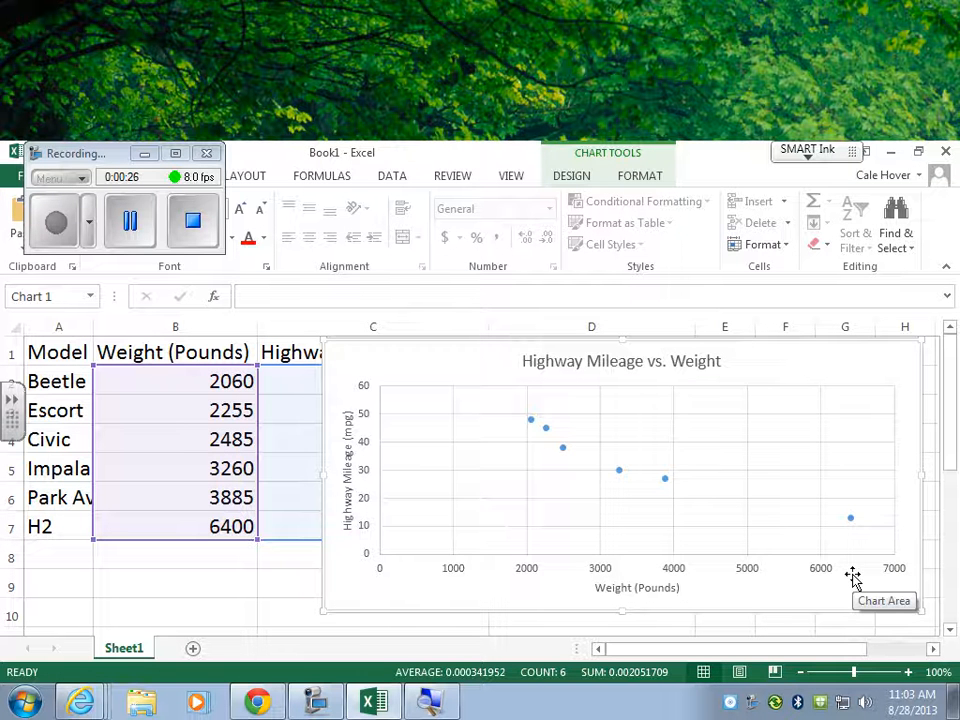
drag(763, 360, 639, 615)
click(599, 548)
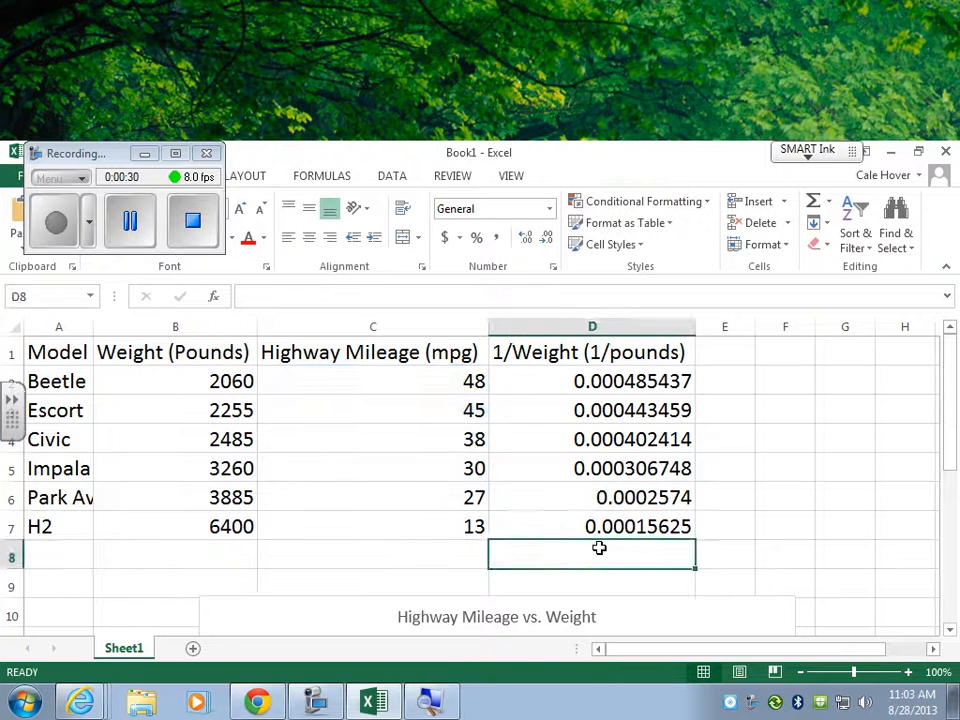
Insert a Scatter chart from the highway mileage and 1/weight values in C2:D7
drag(447, 386, 510, 532)
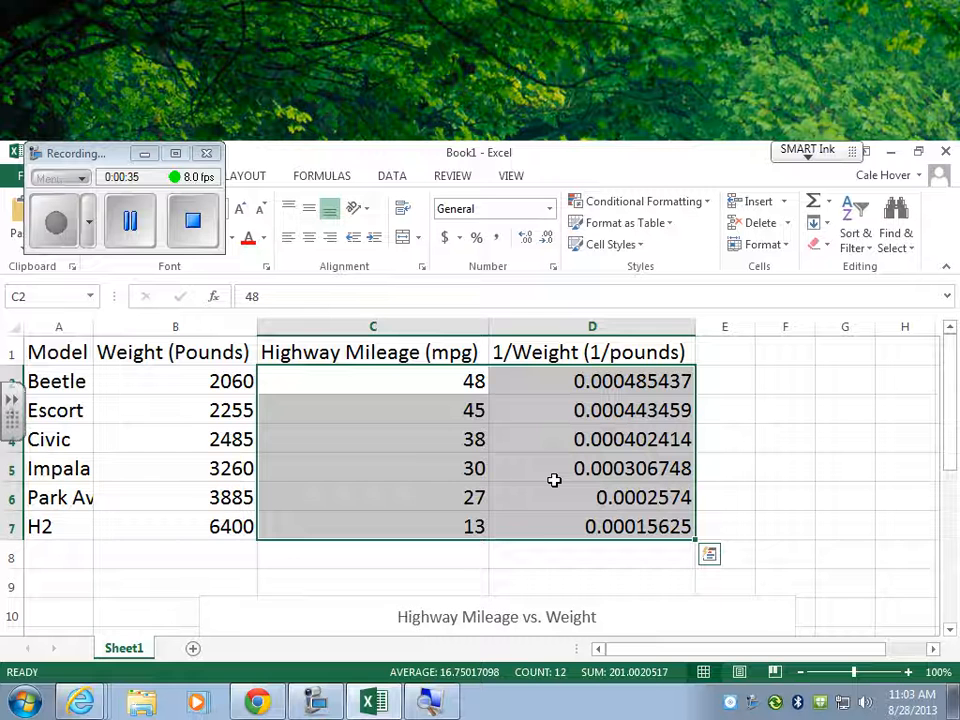
click(145, 156)
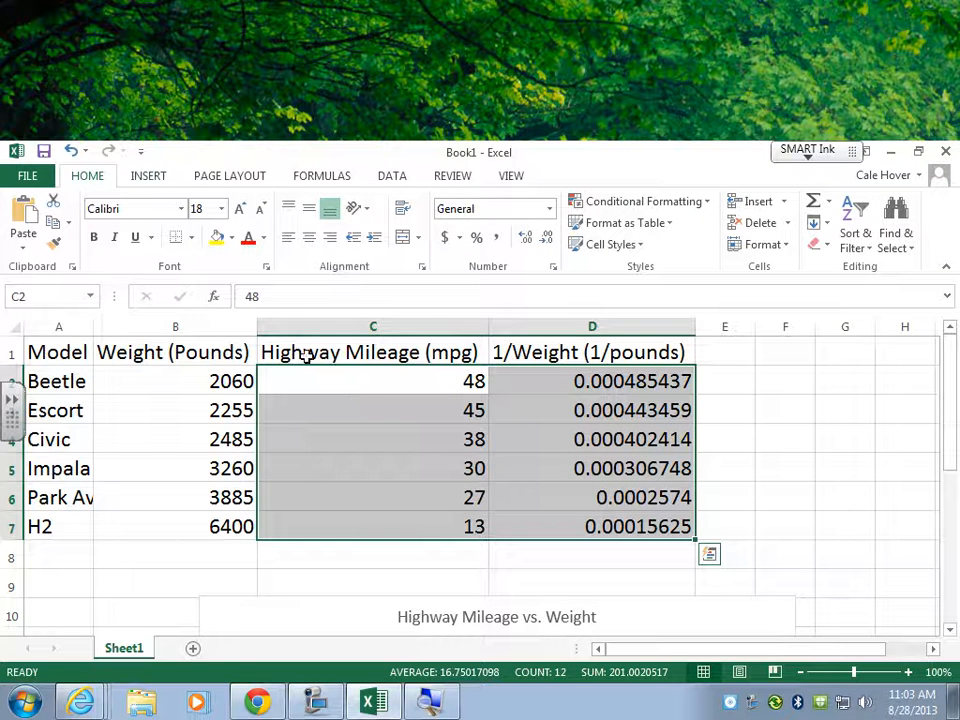
click(146, 177)
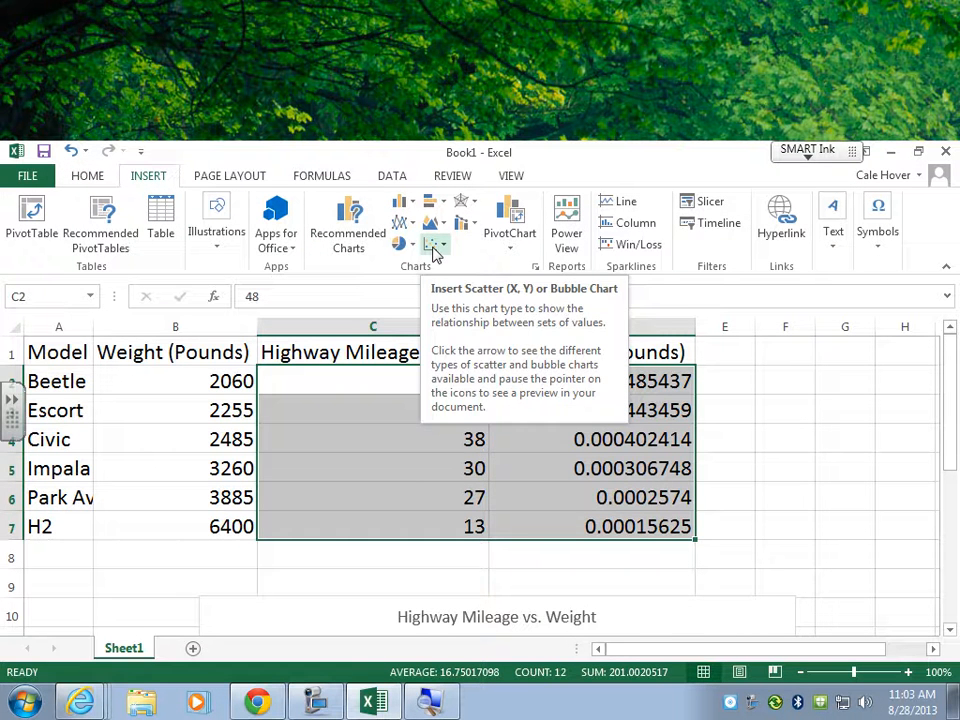
click(435, 247)
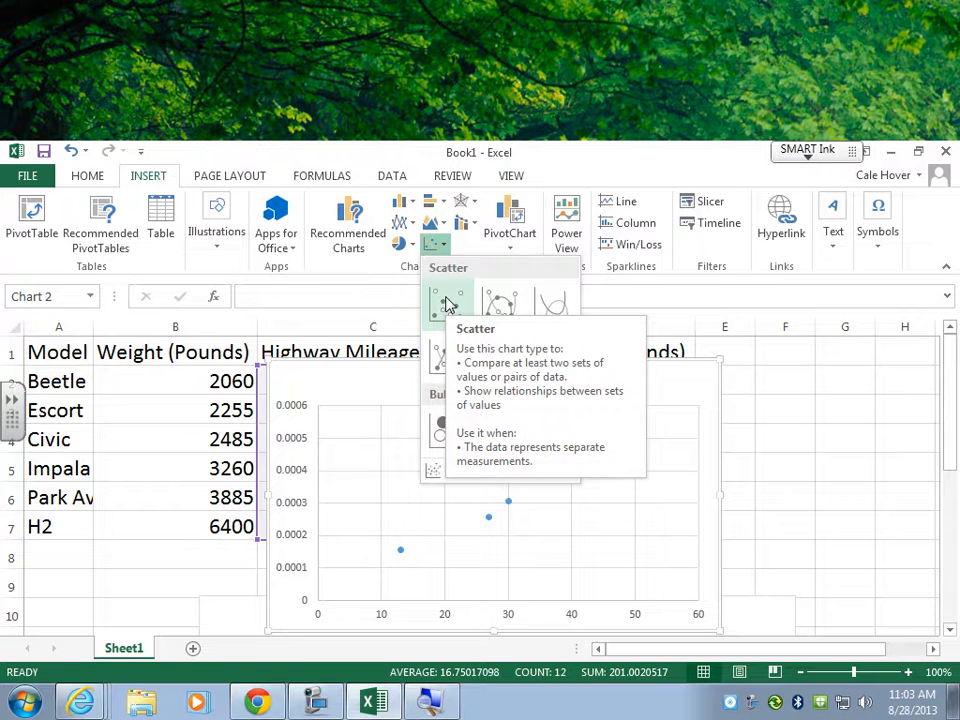
click(447, 305)
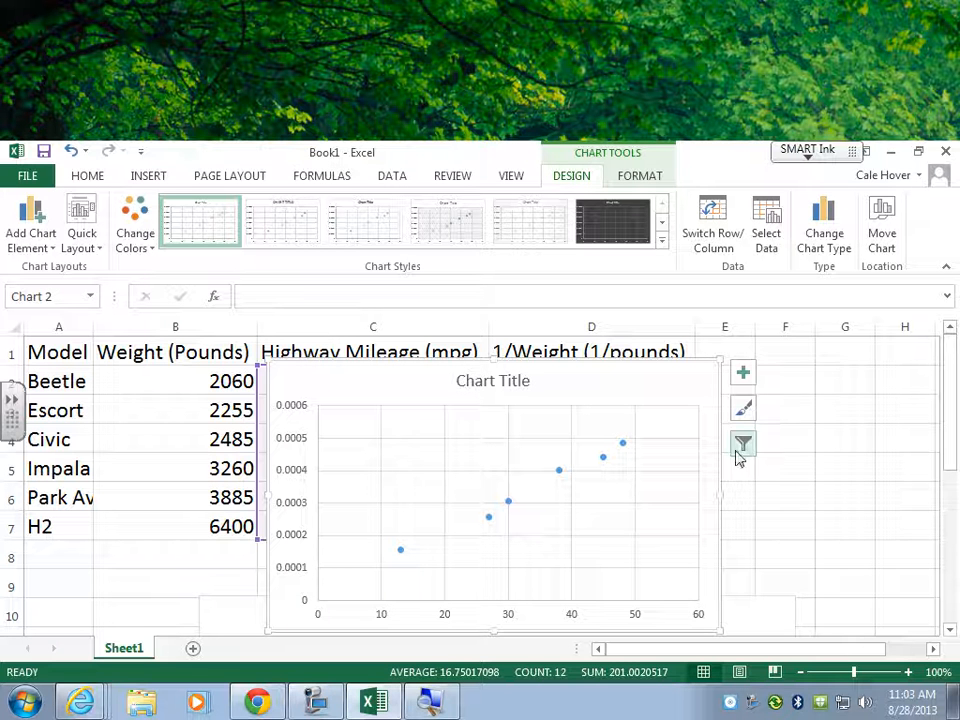
click(308, 705)
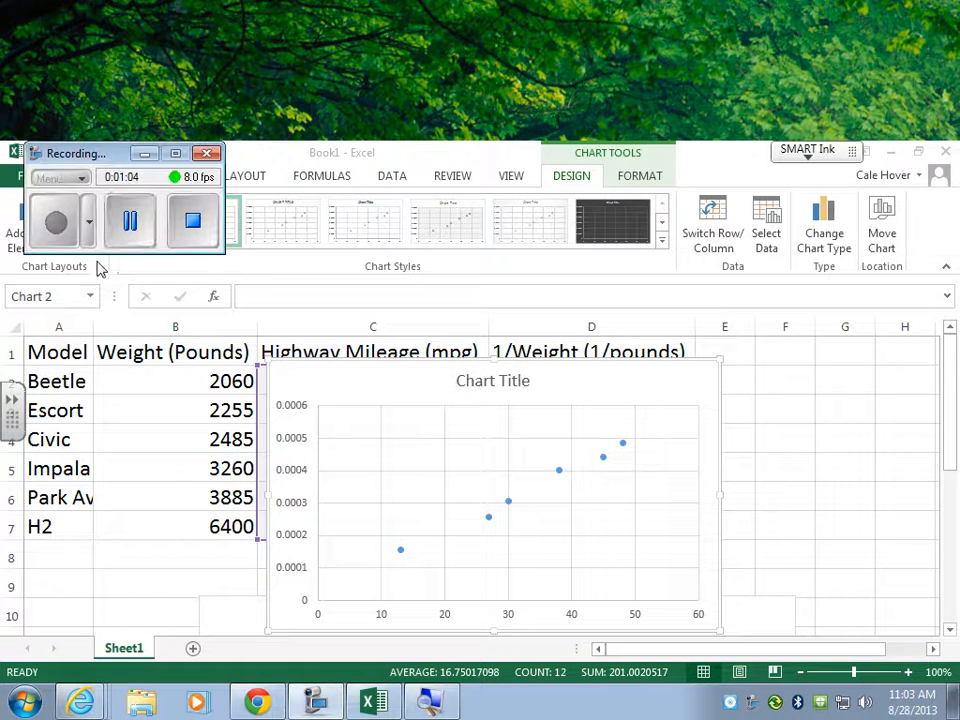
click(145, 153)
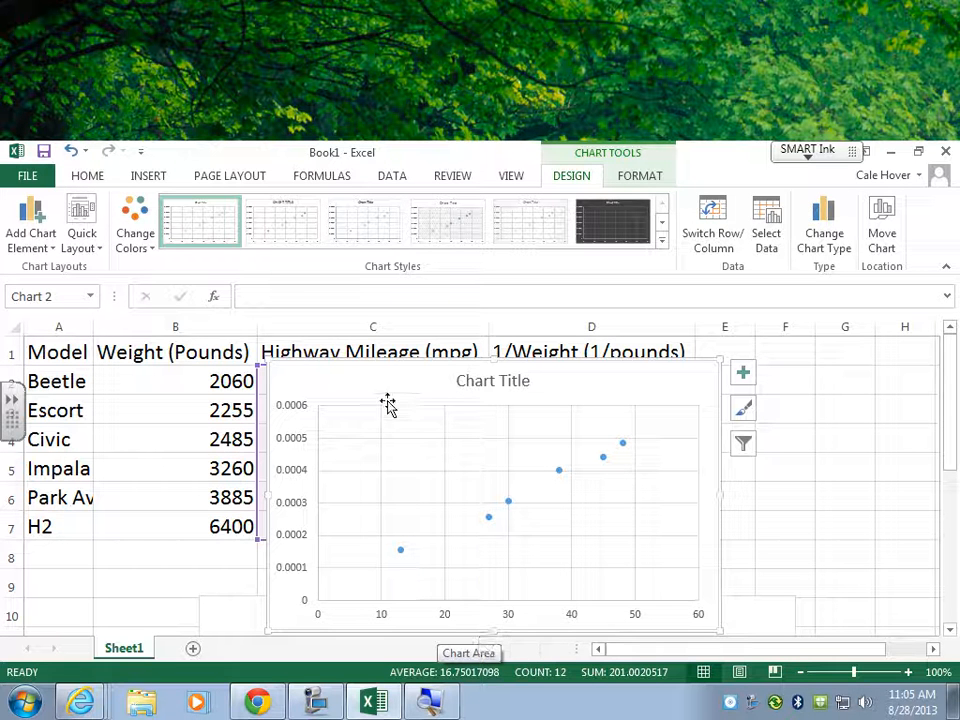
right_click(641, 387)
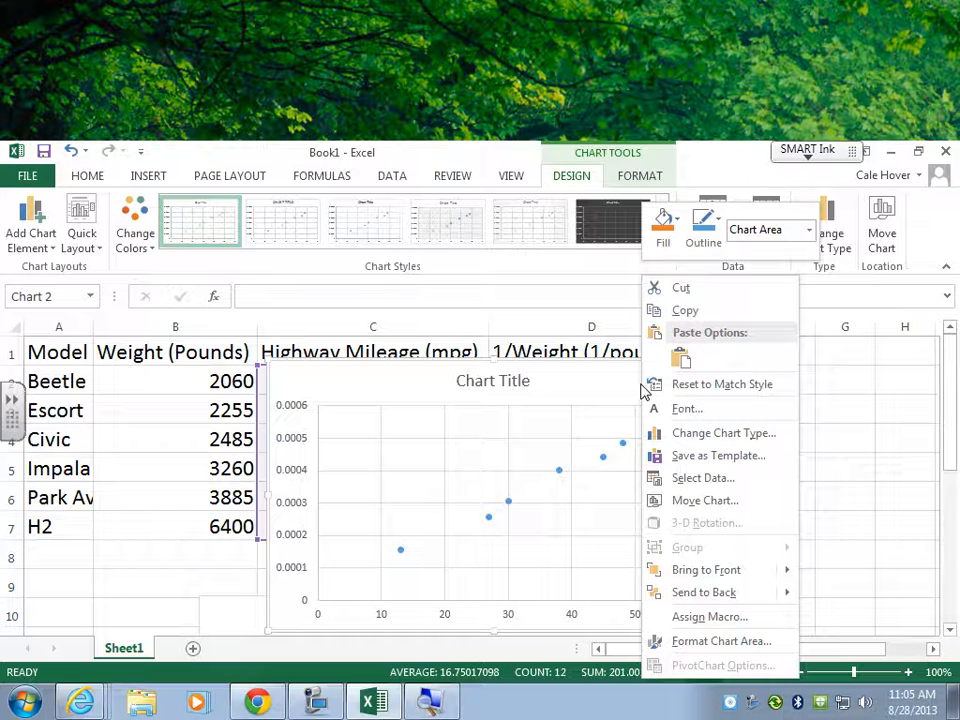
click(700, 478)
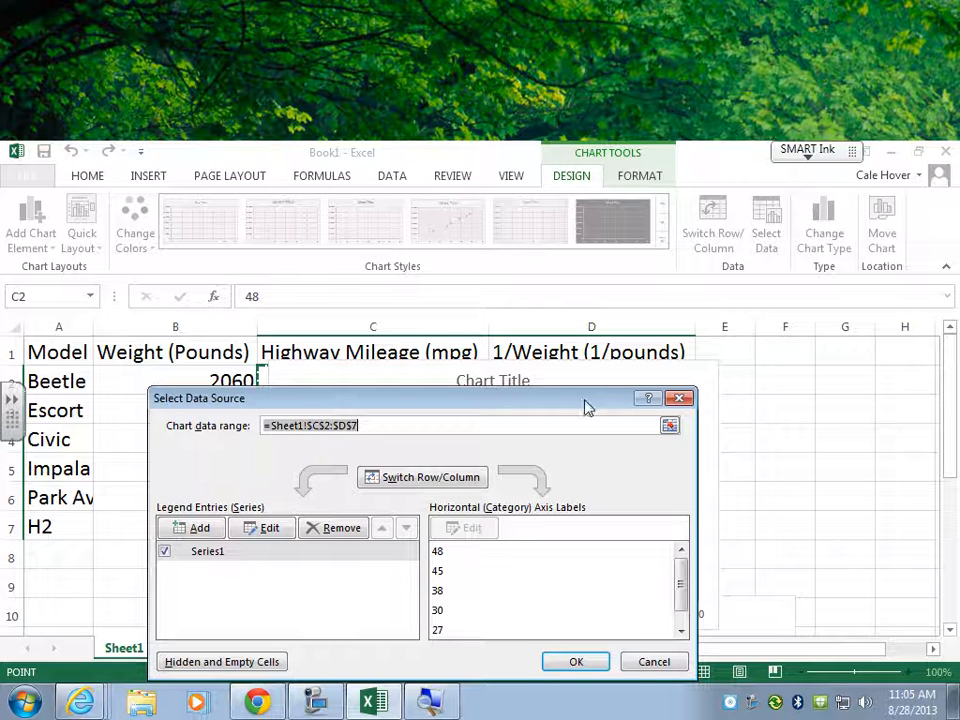
click(636, 661)
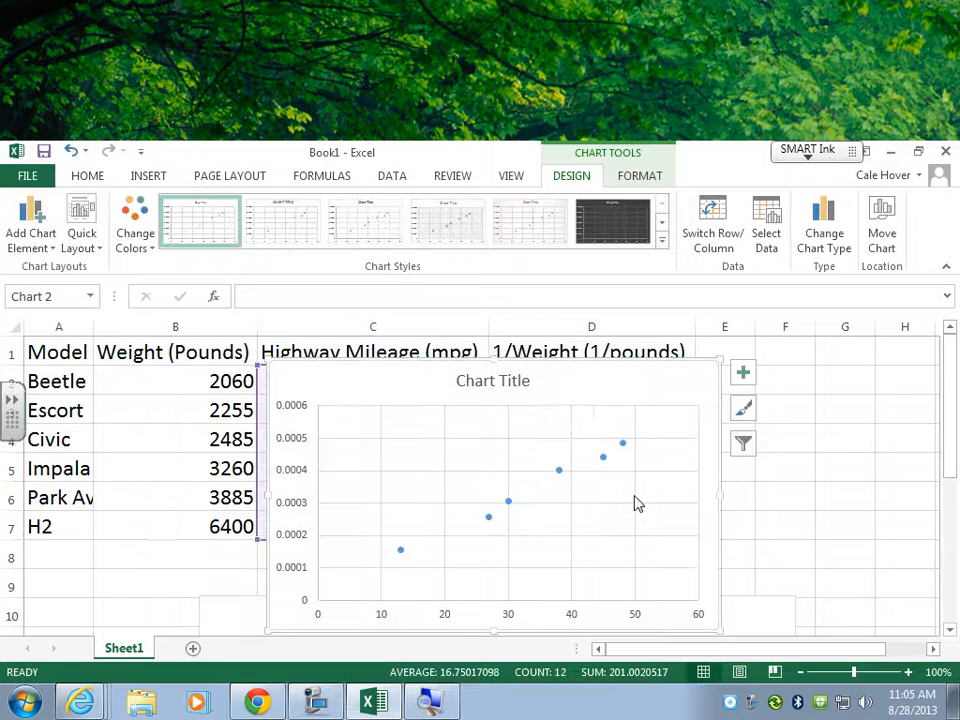
Move the new chart below the data table and set its series X values to the 1/weight range D2:D7
drag(570, 372, 565, 582)
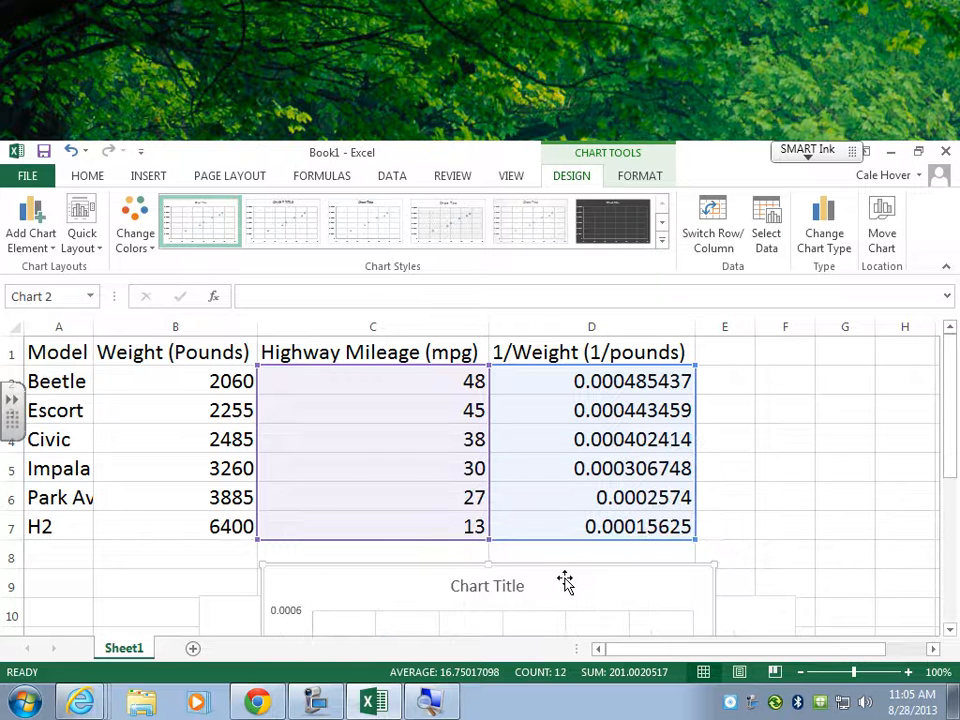
right_click(705, 602)
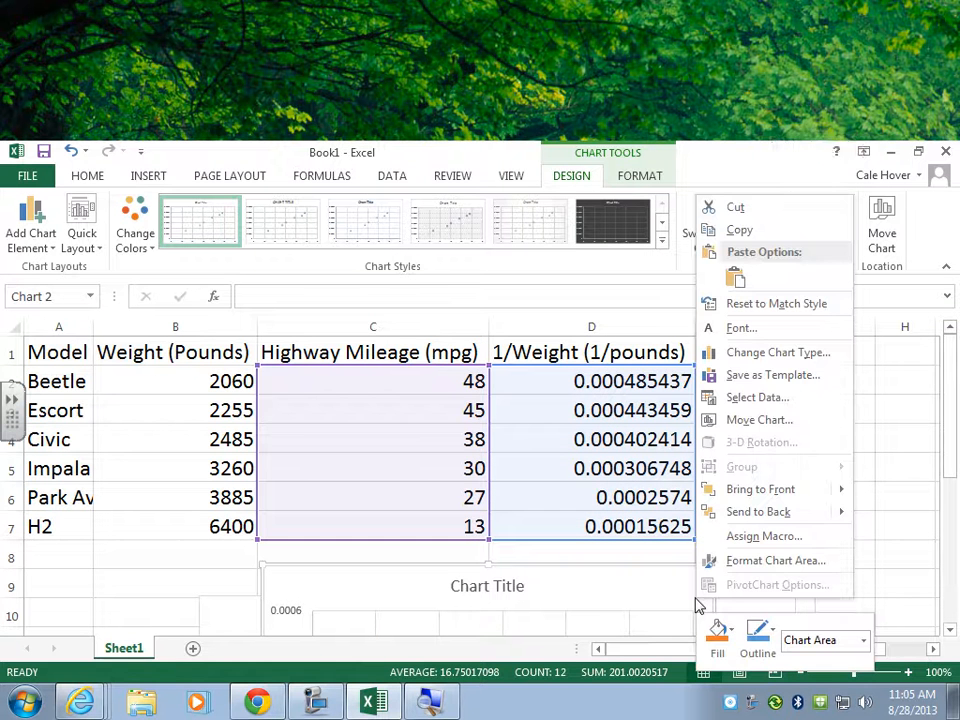
click(740, 399)
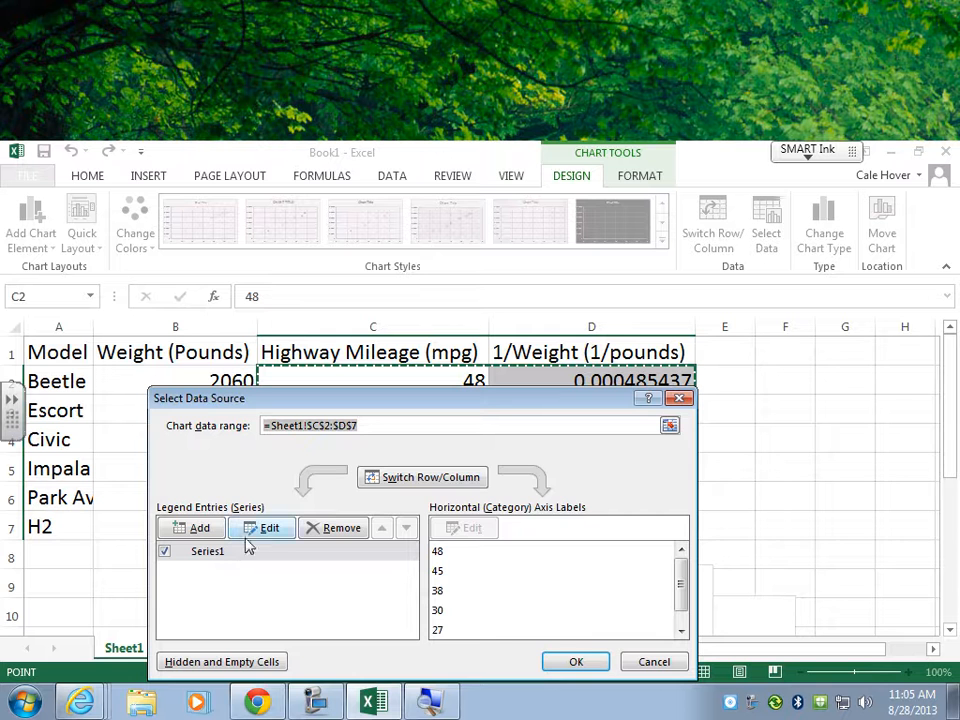
click(264, 529)
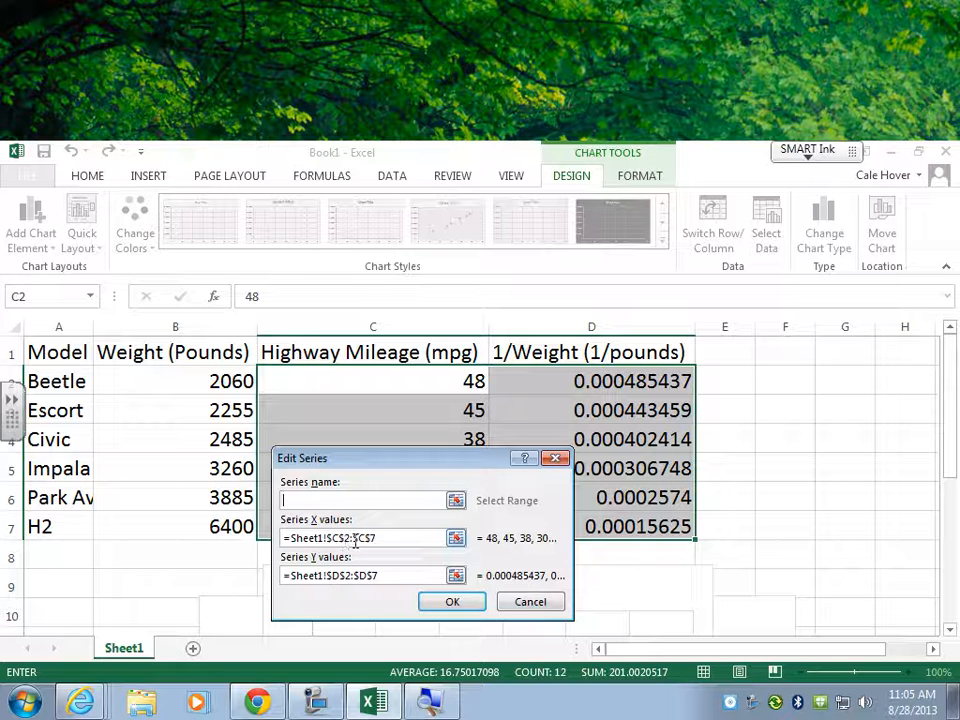
click(457, 540)
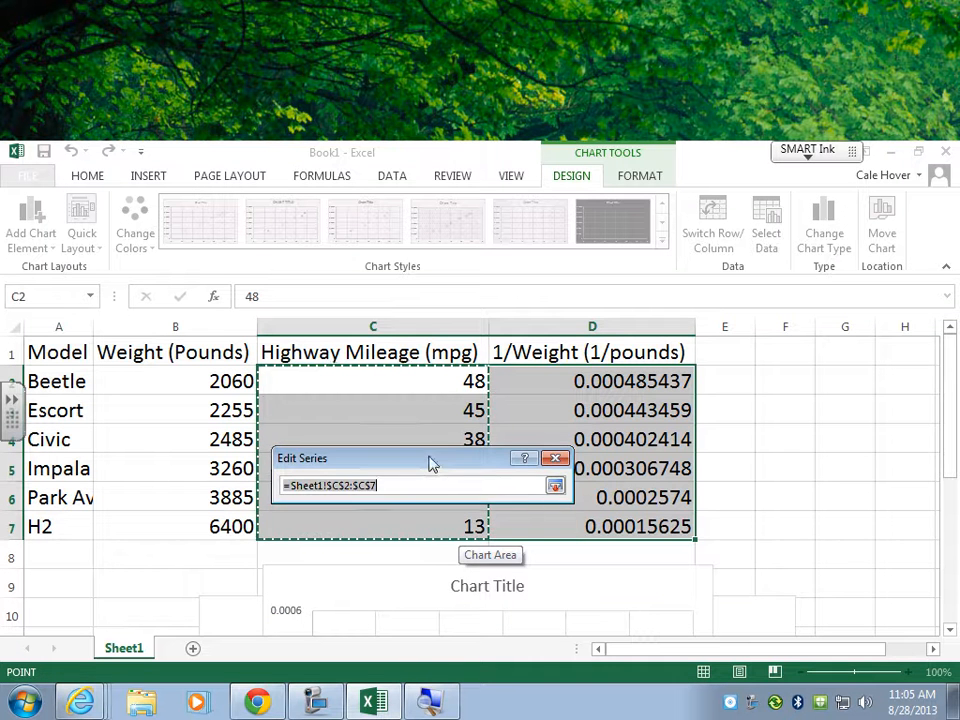
drag(432, 463, 662, 560)
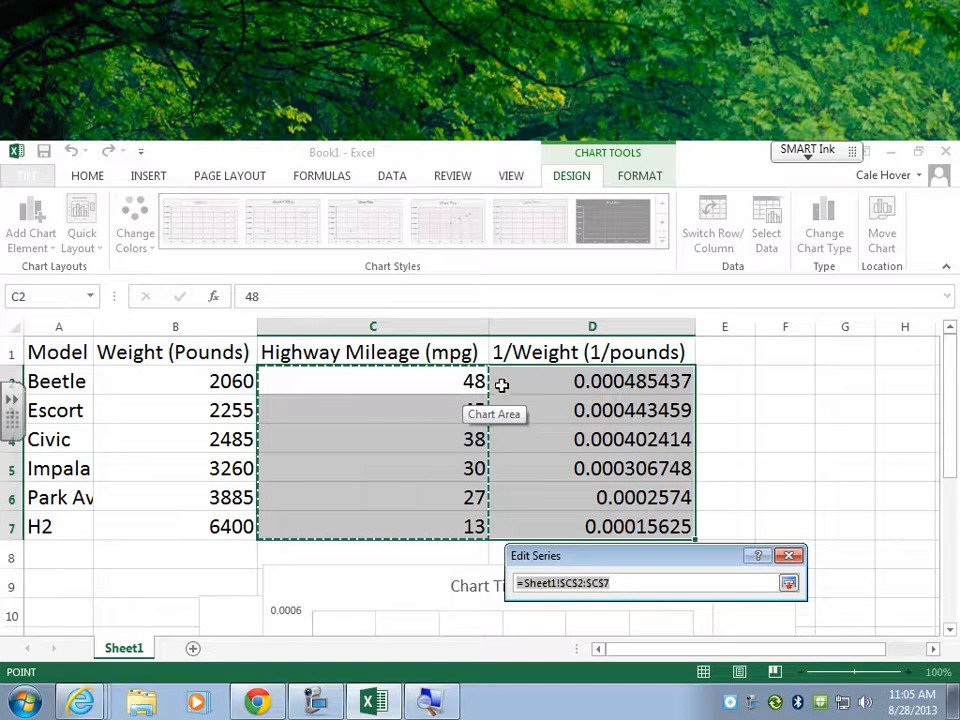
click(534, 386)
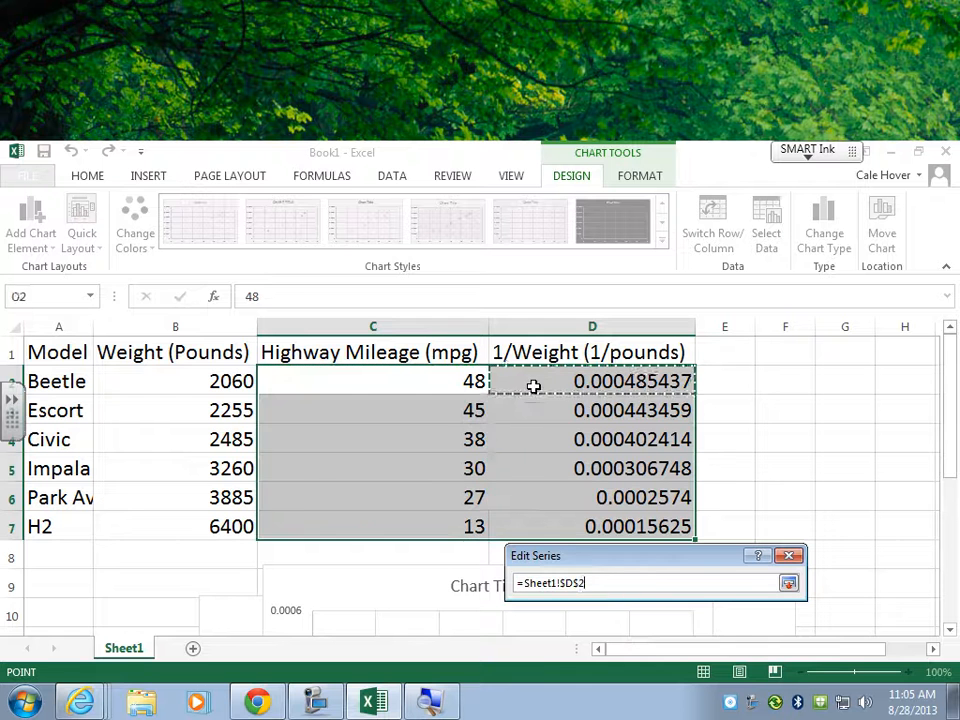
drag(534, 386, 548, 518)
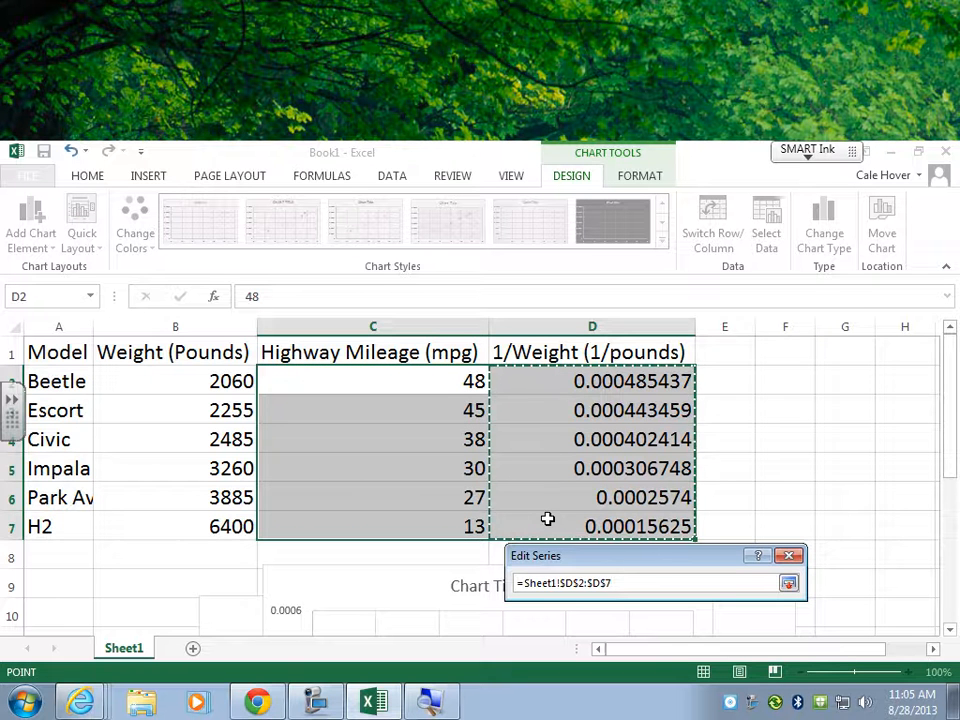
click(788, 585)
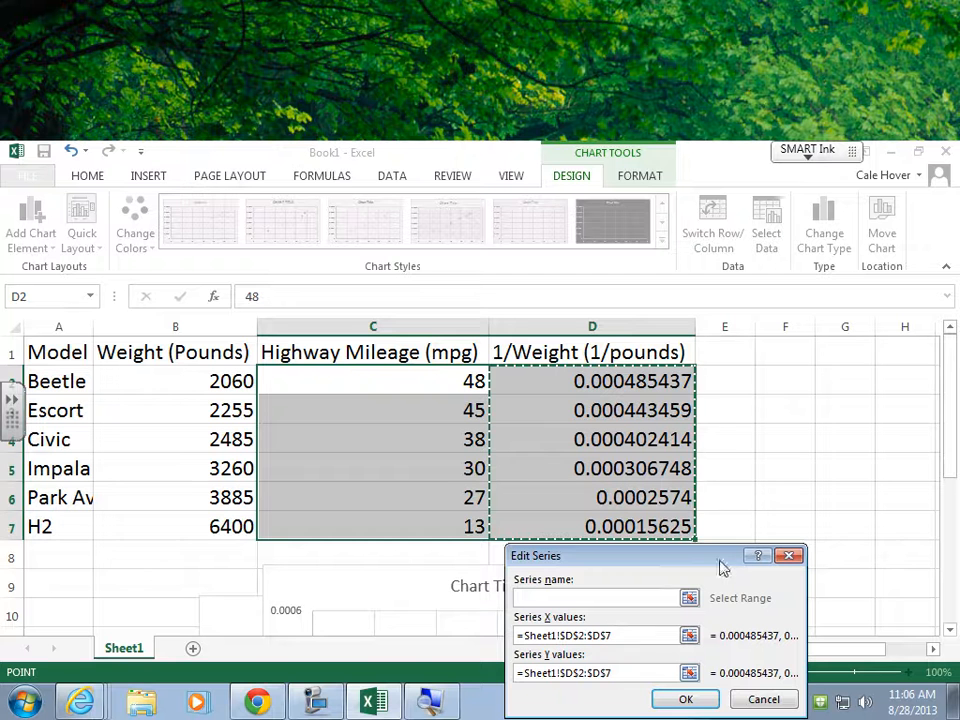
Set the series Y values to the highway mileage range C2:C7 and apply the new data source
click(689, 672)
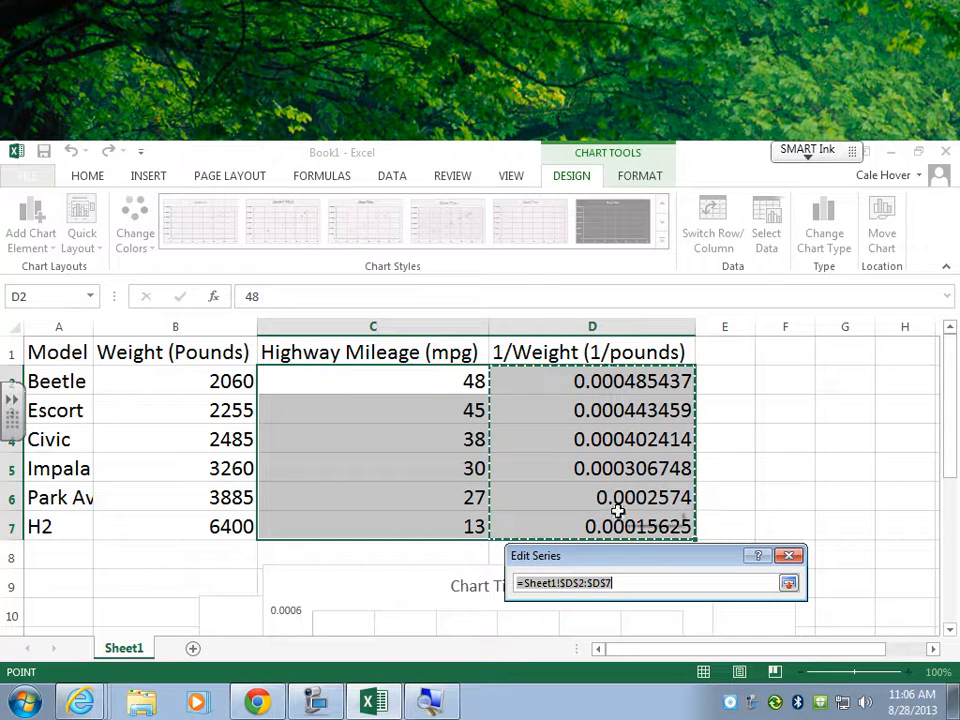
drag(407, 381, 411, 533)
click(789, 584)
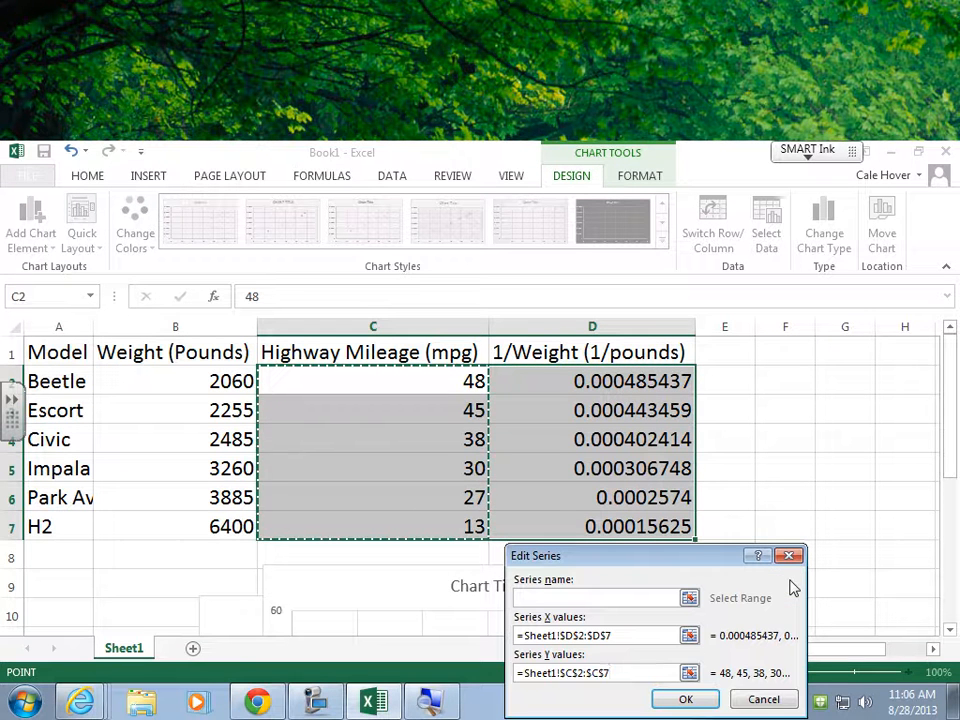
click(693, 697)
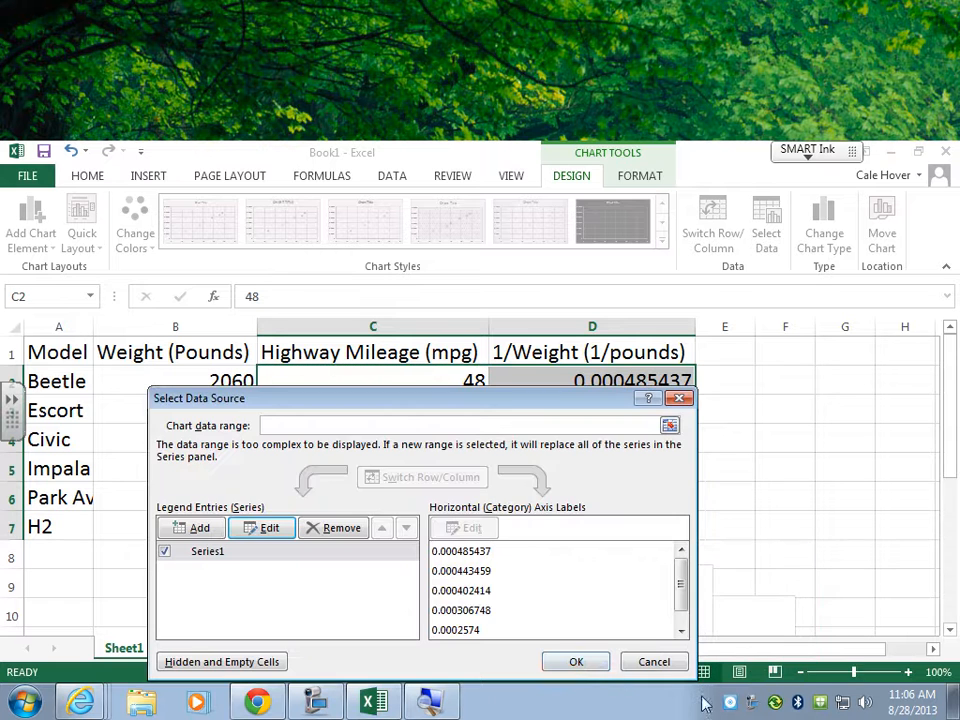
click(594, 670)
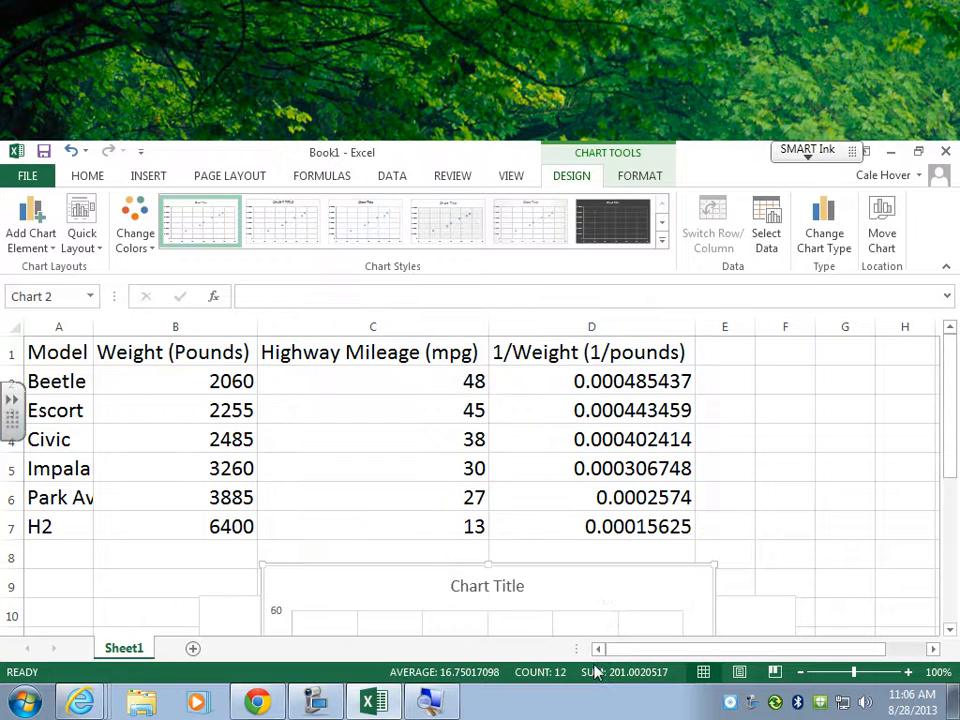
Move the new scatter chart up over the data table and add axis titles to it
drag(597, 602, 640, 380)
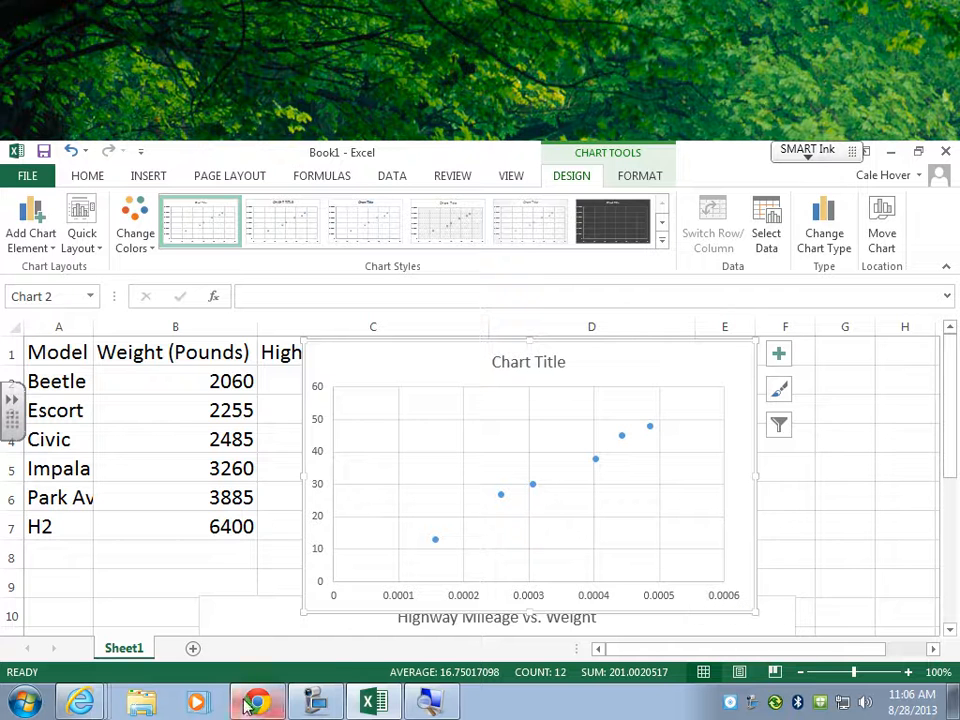
click(336, 700)
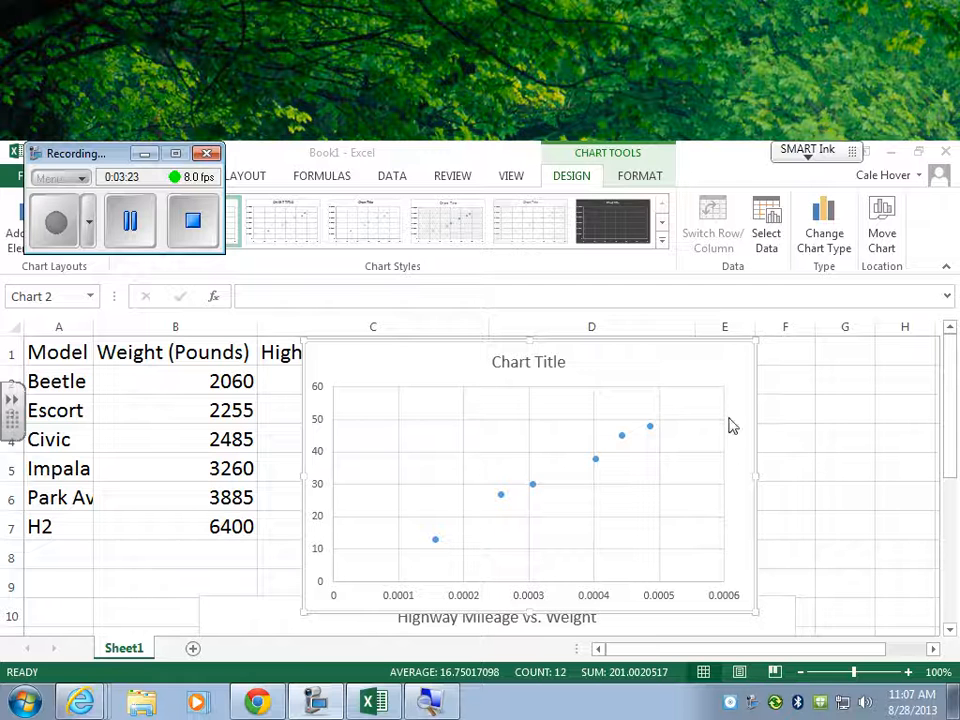
click(731, 372)
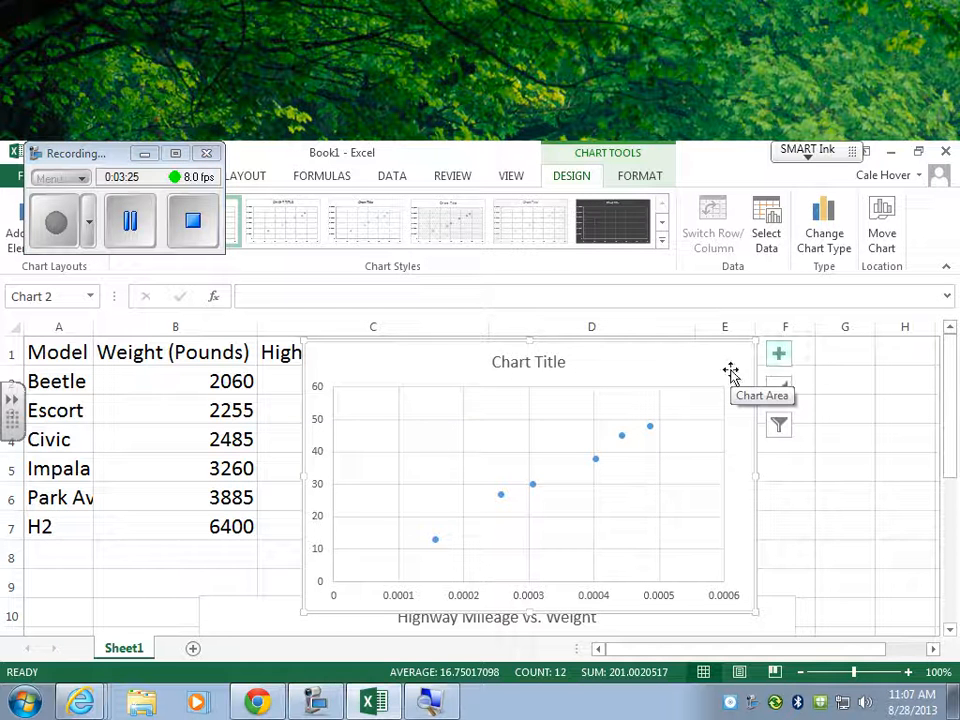
click(782, 361)
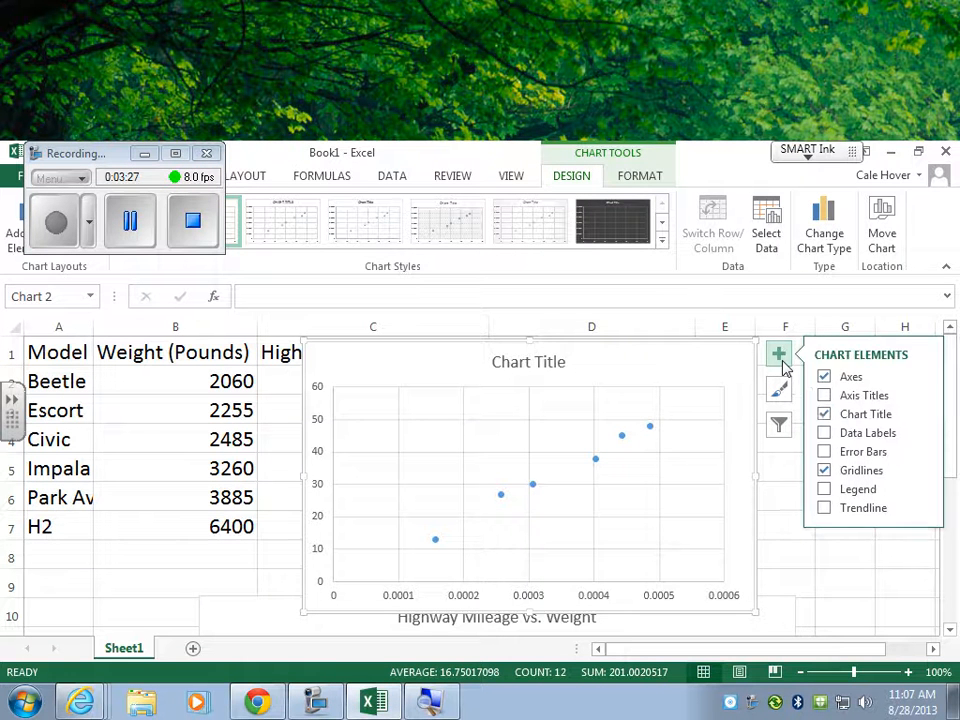
click(824, 397)
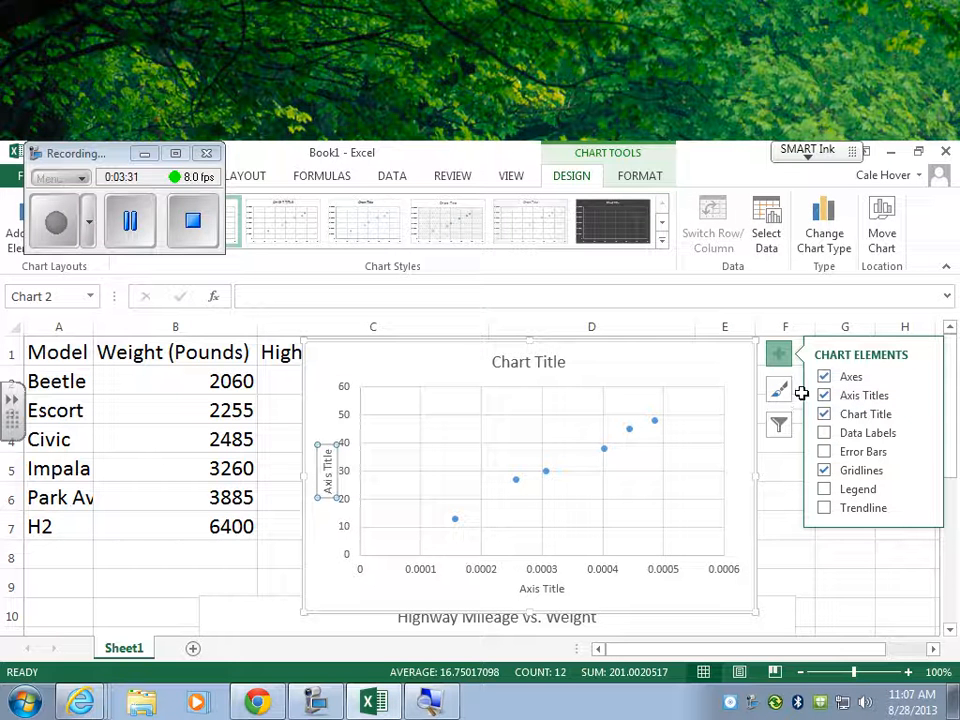
click(130, 222)
click(56, 222)
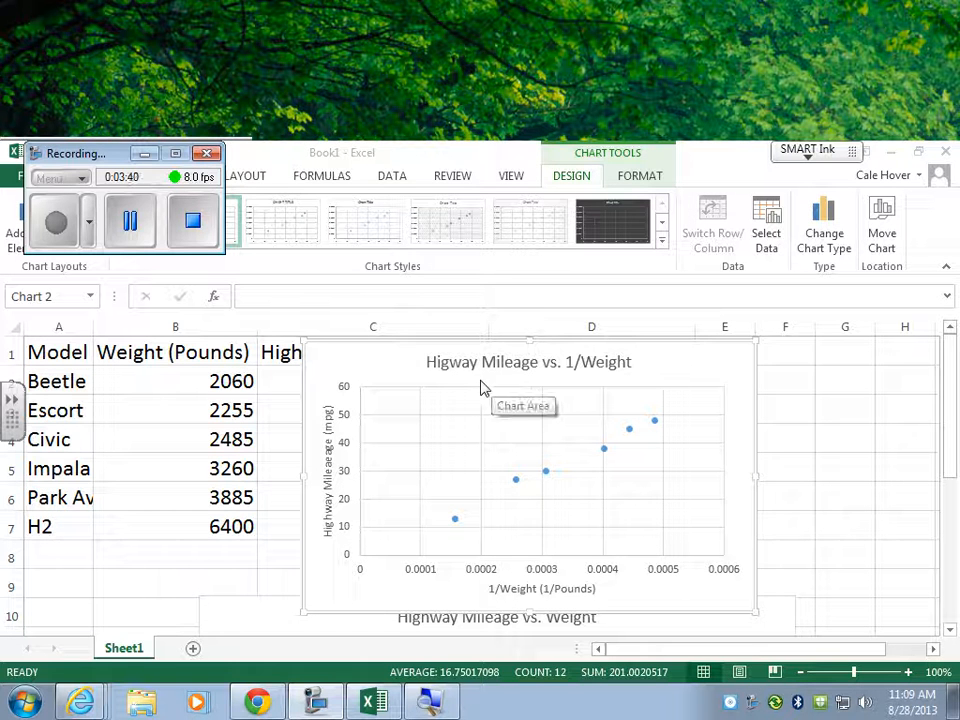
Correct the spelling in the chart title so it reads "Highway Mileage vs. 1/Weight"
double_click(450, 366)
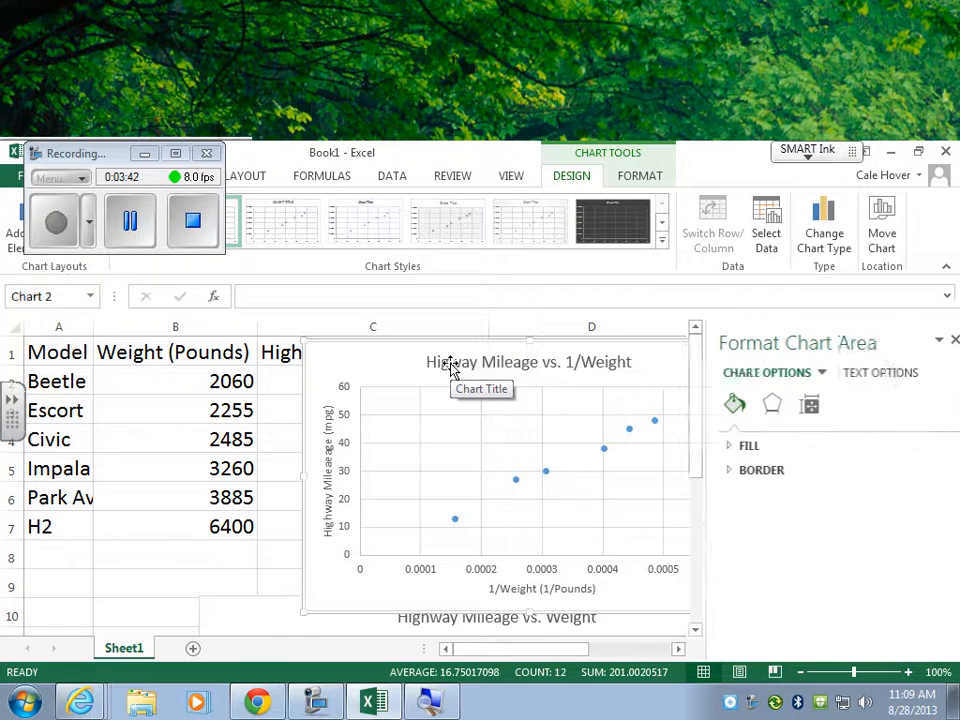
click(450, 363)
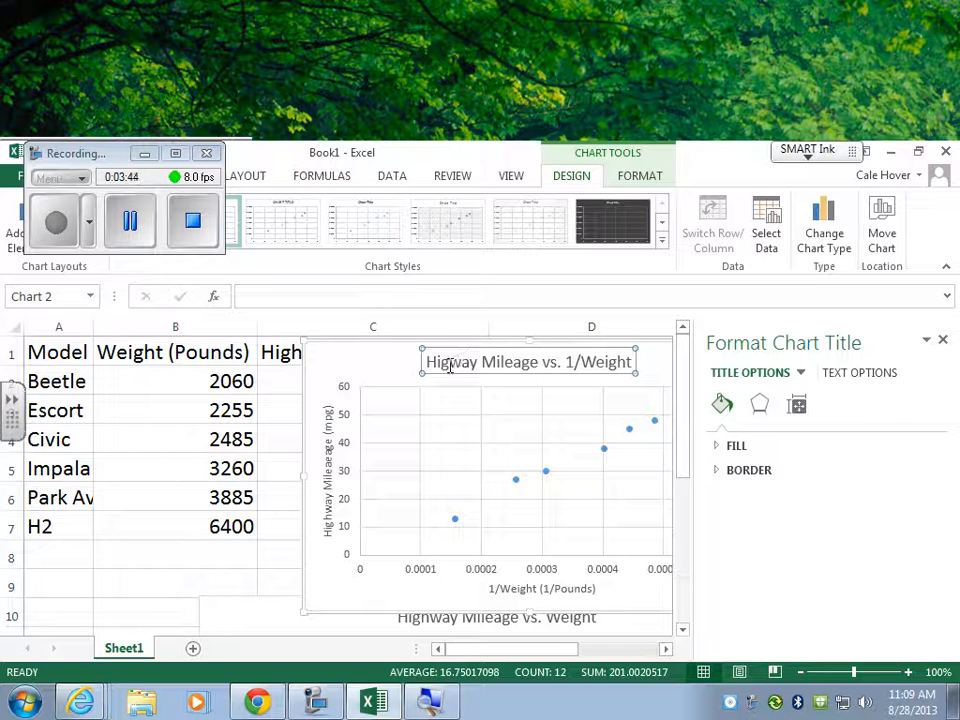
click(467, 403)
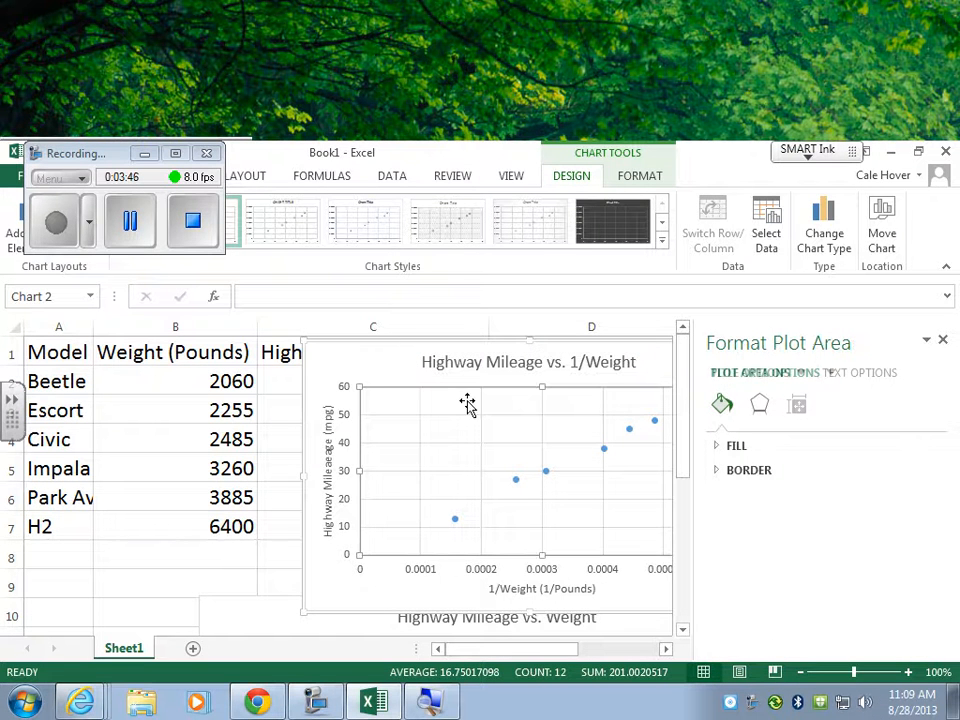
Add a trendline to the data points of the Highway Mileage vs. 1/Weight chart
click(943, 341)
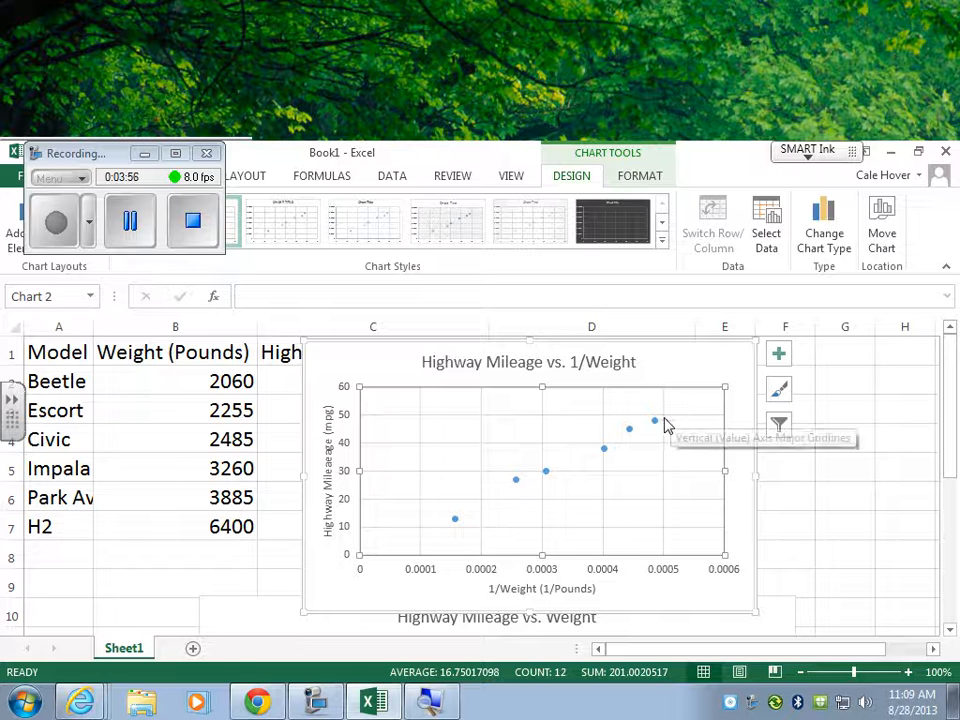
click(779, 355)
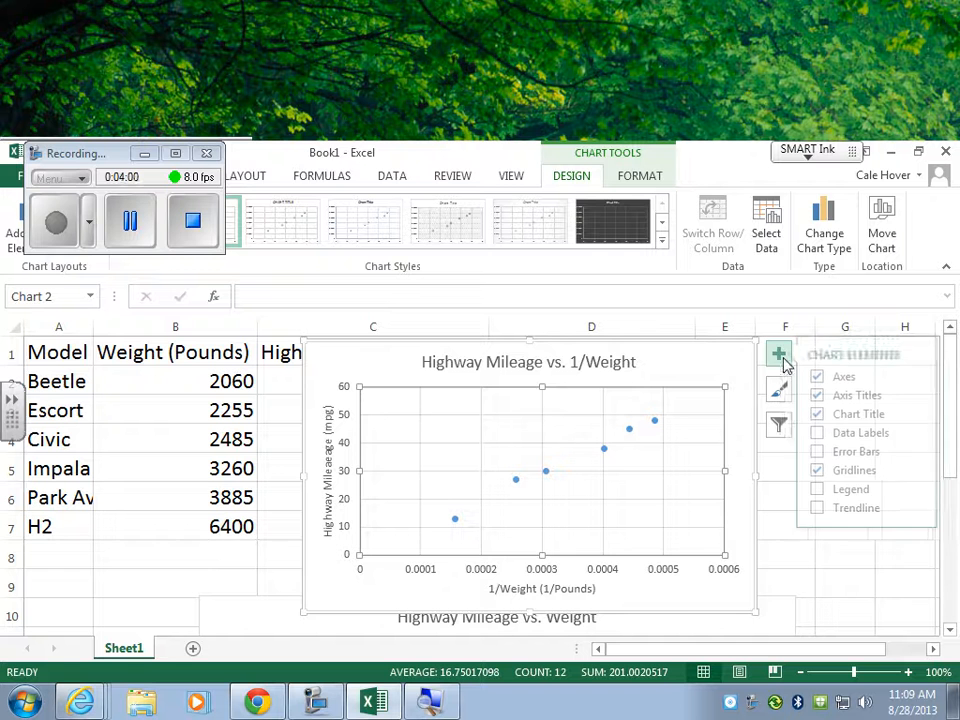
click(826, 509)
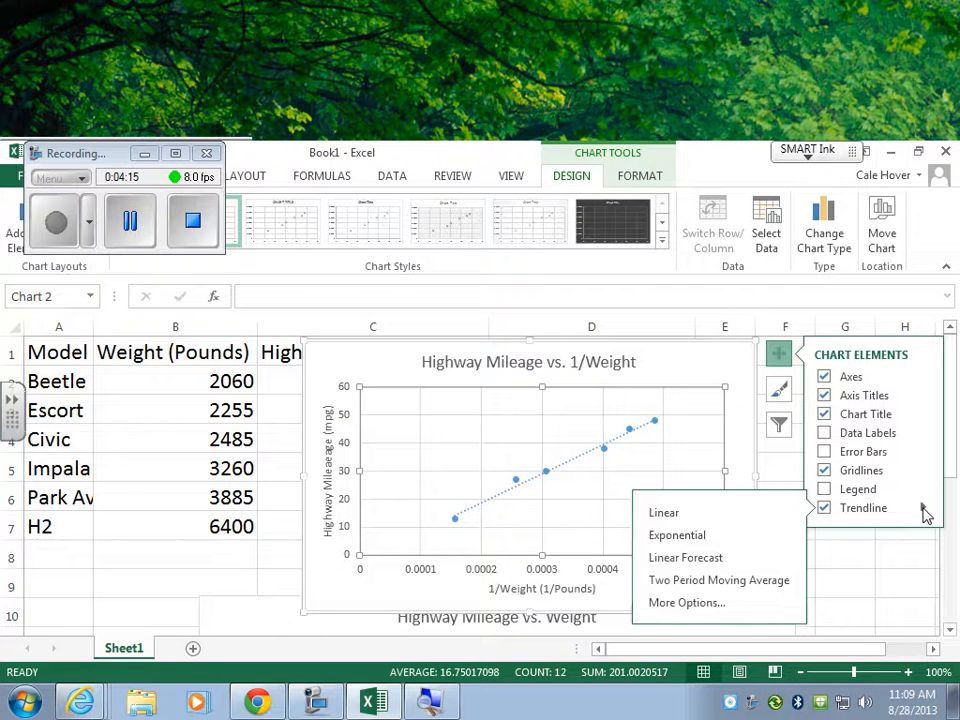
Display the linear trendline's equation on the Highway Mileage vs. 1/Weight chart
click(921, 510)
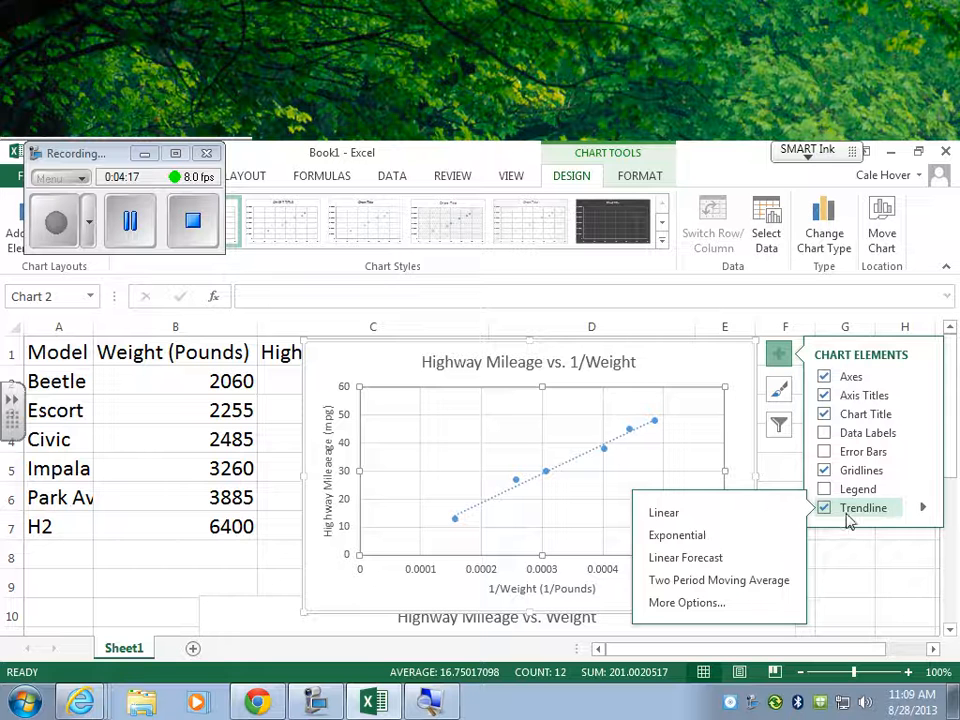
click(719, 606)
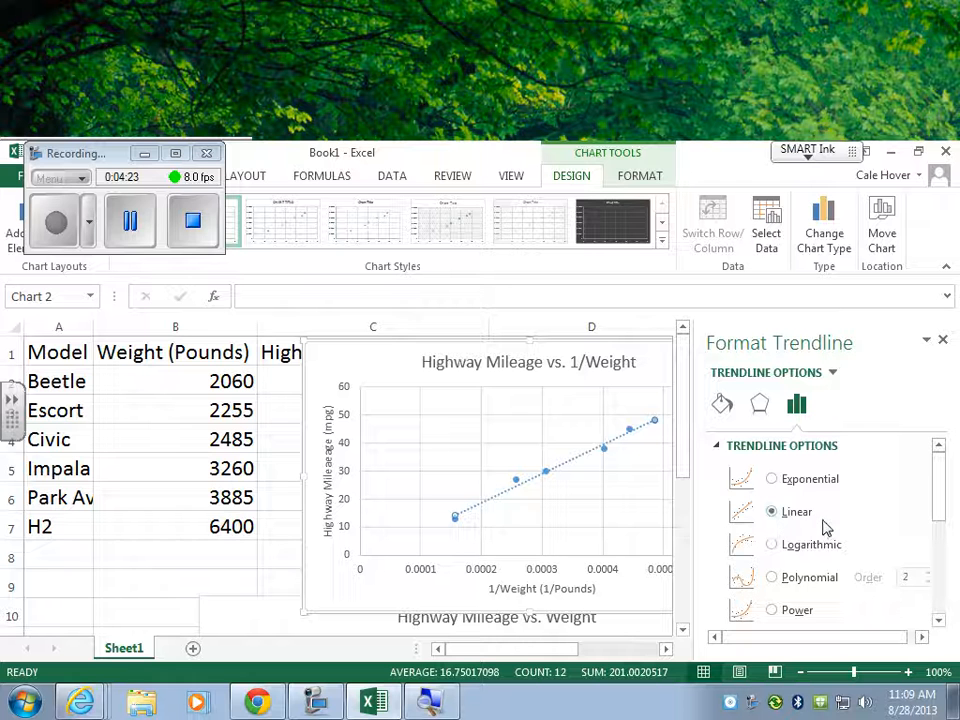
drag(936, 489, 942, 606)
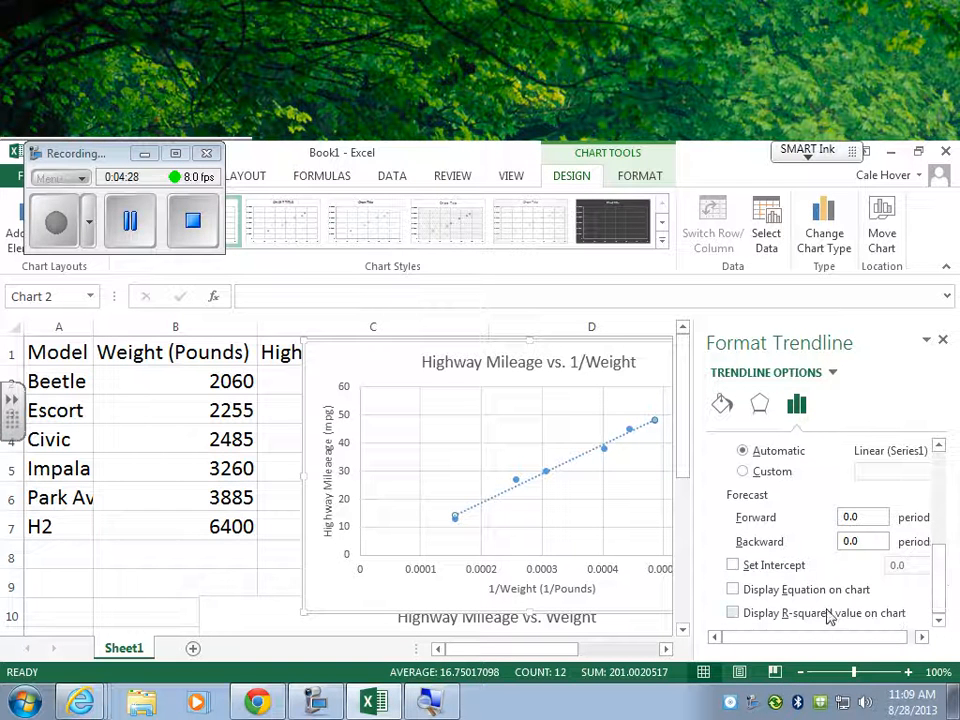
click(733, 591)
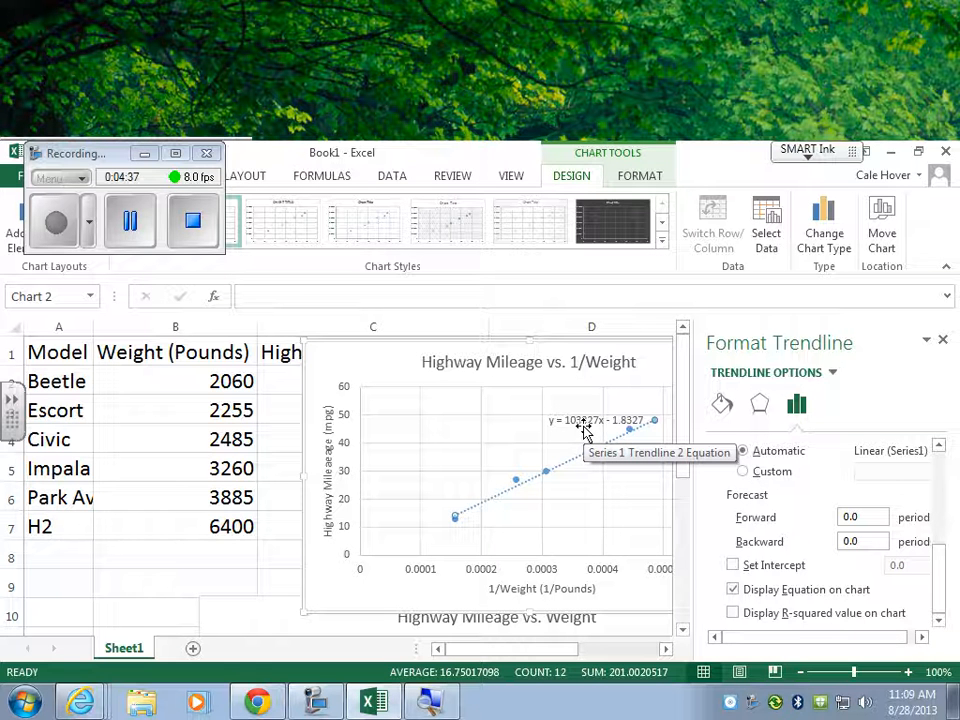
click(942, 340)
Try to enlarge the trendline equation's text to font size 14
click(565, 419)
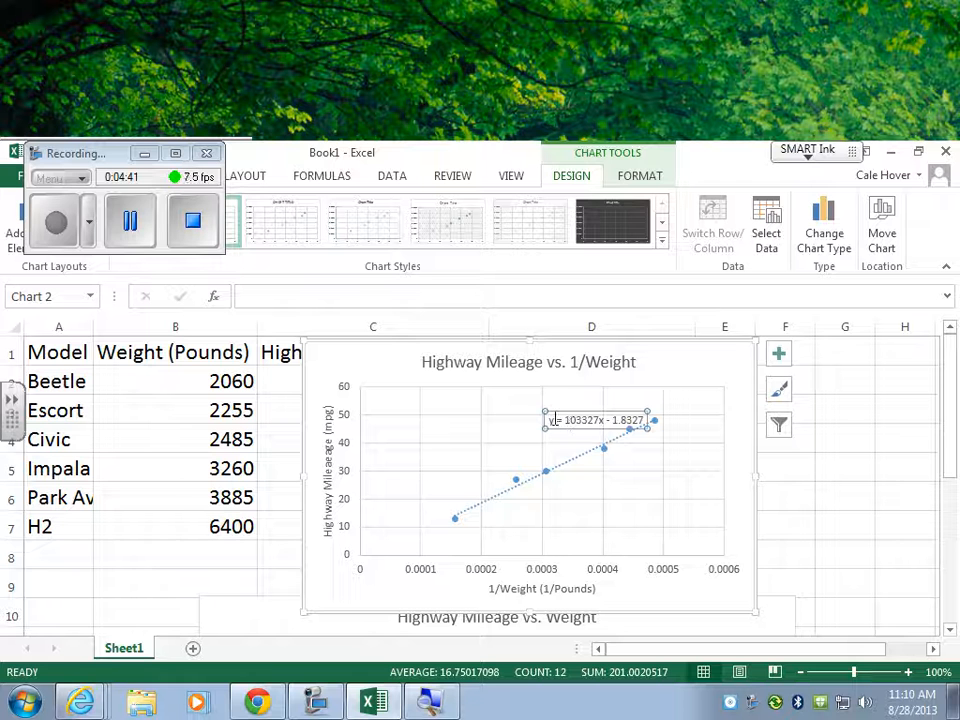
click(548, 424)
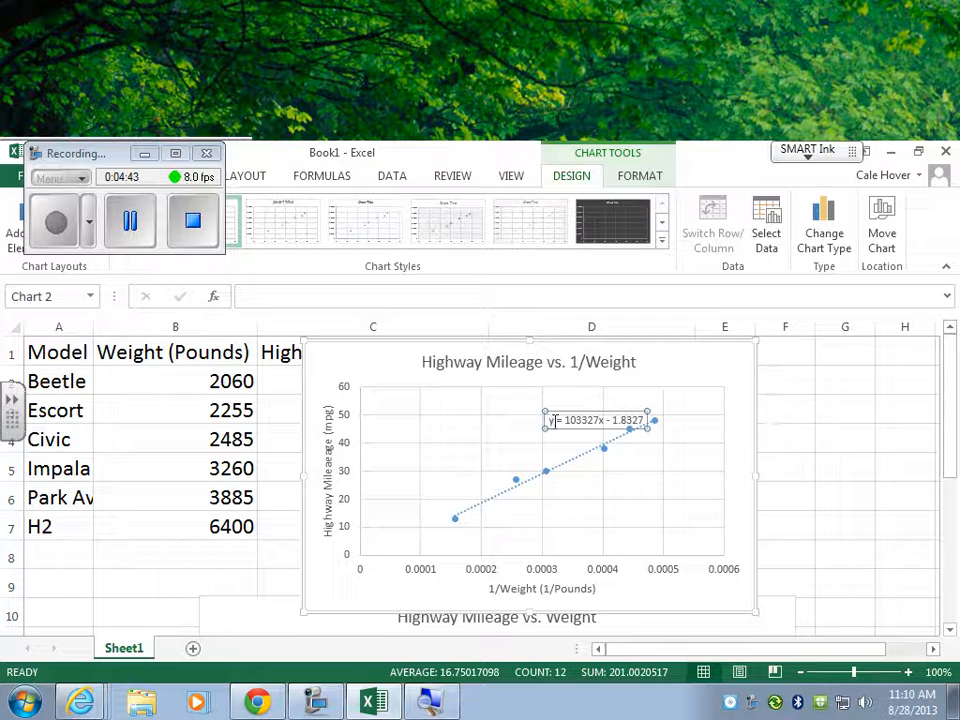
drag(548, 424, 636, 427)
click(144, 153)
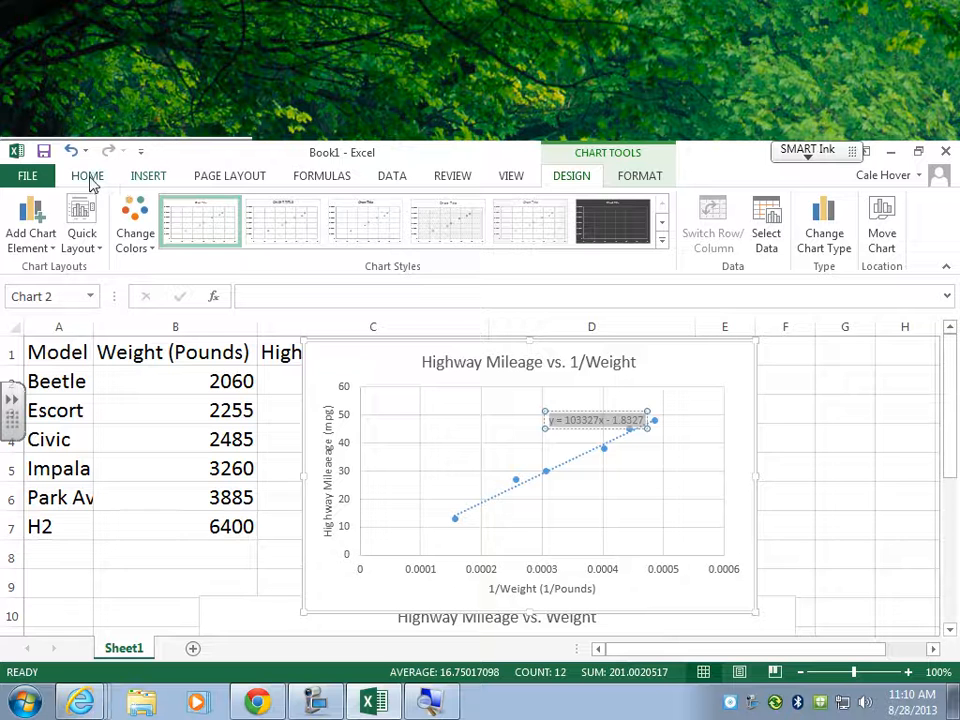
click(88, 176)
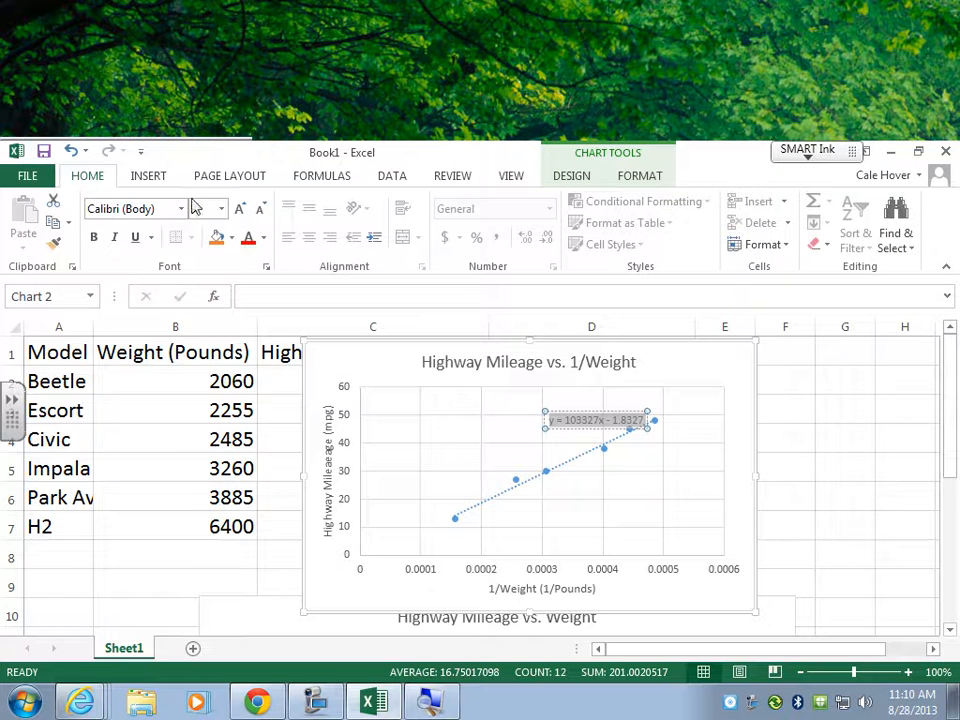
click(222, 209)
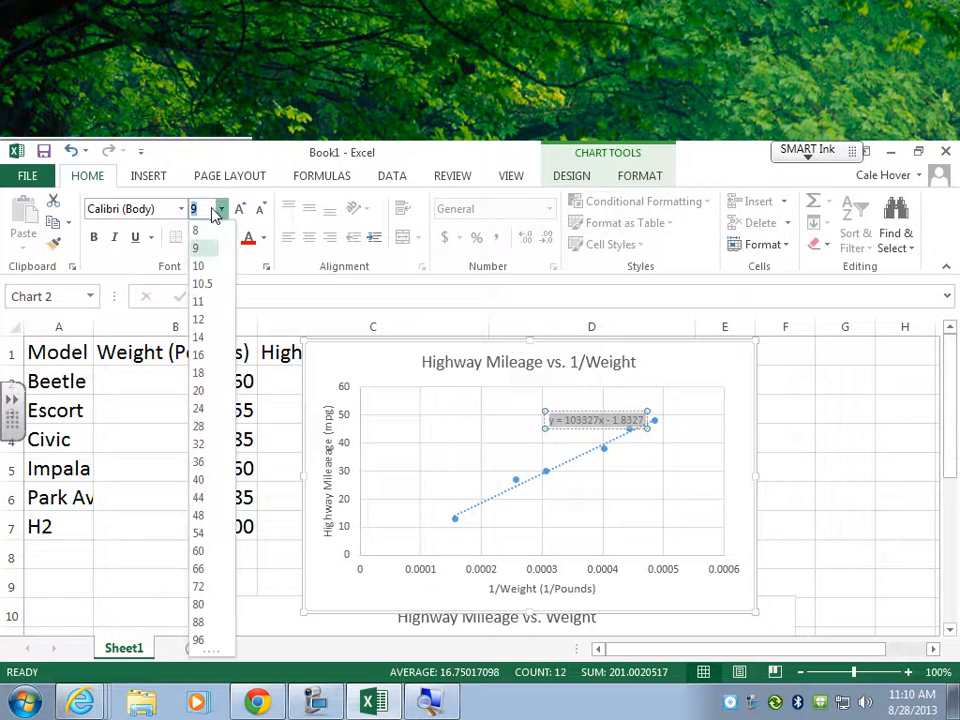
click(218, 338)
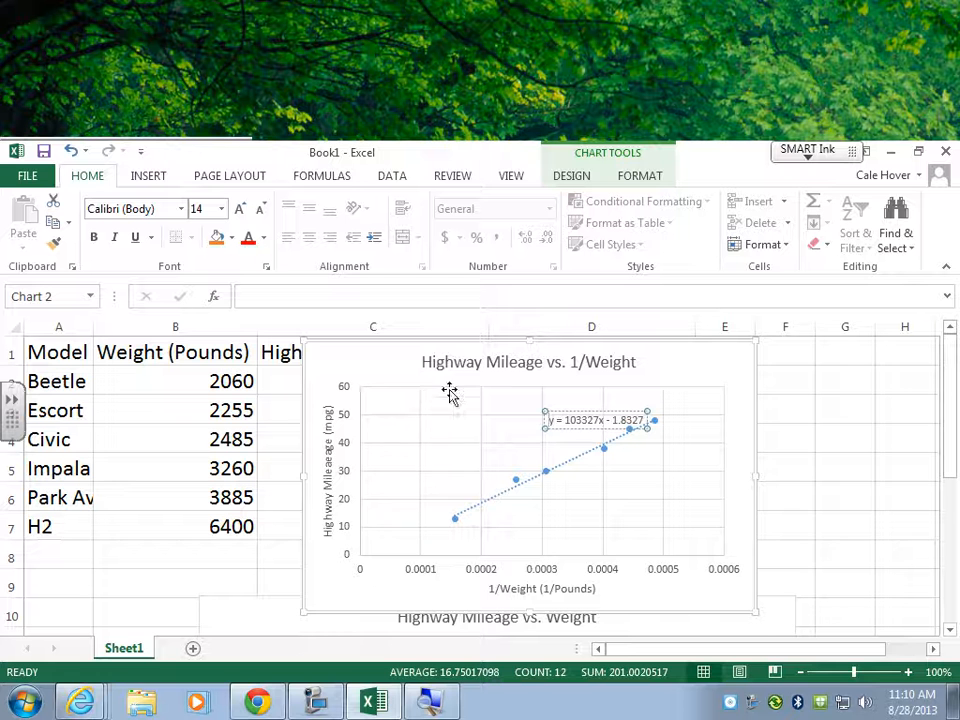
double_click(547, 418)
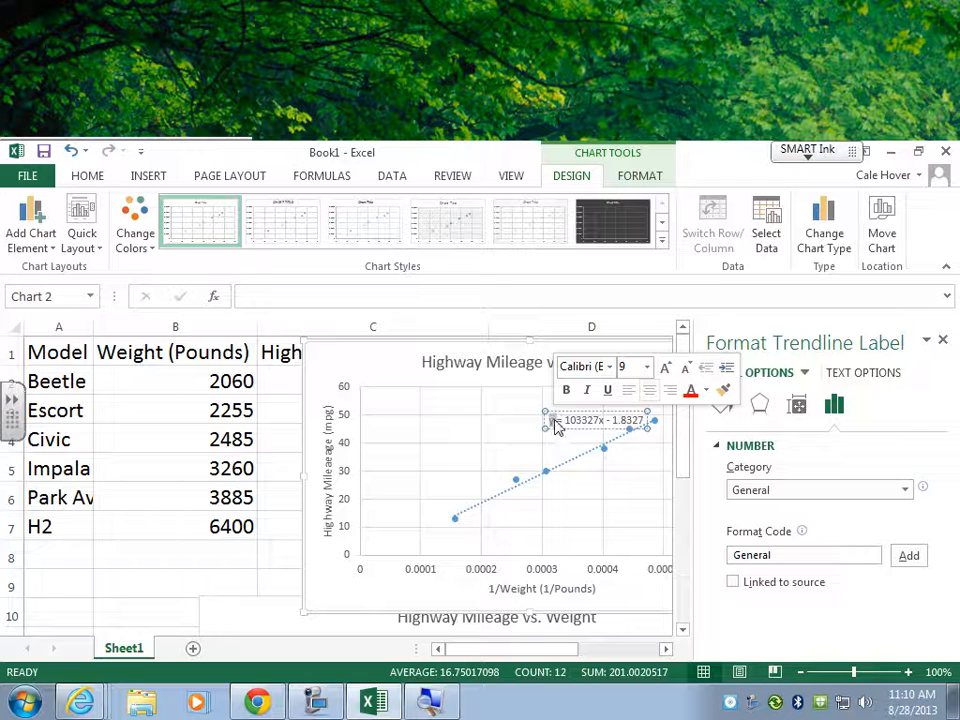
drag(550, 420, 647, 420)
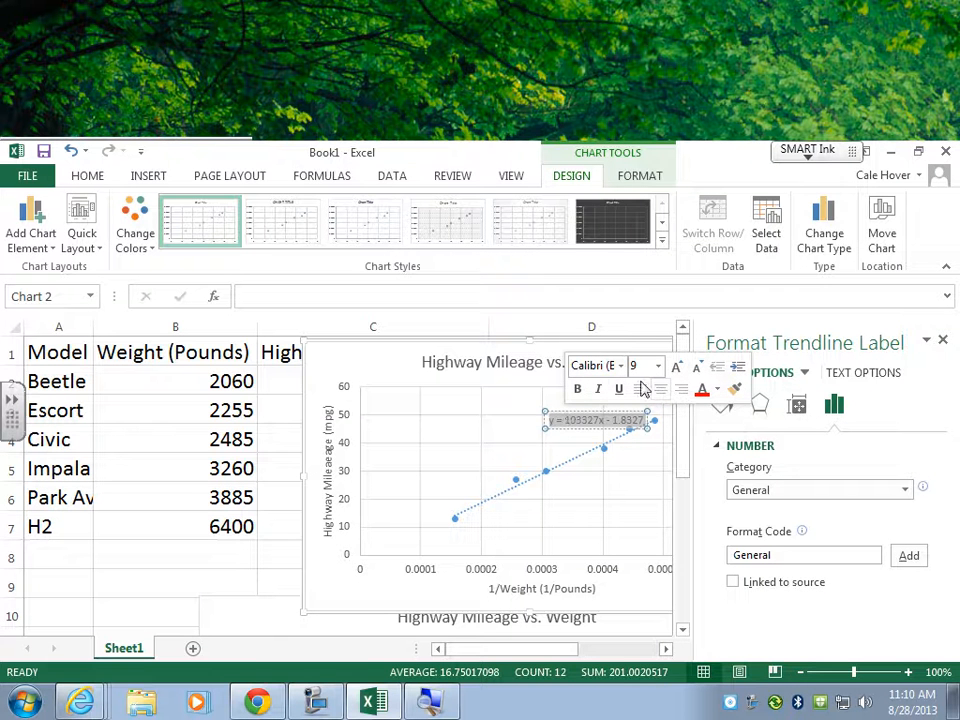
click(658, 366)
click(637, 492)
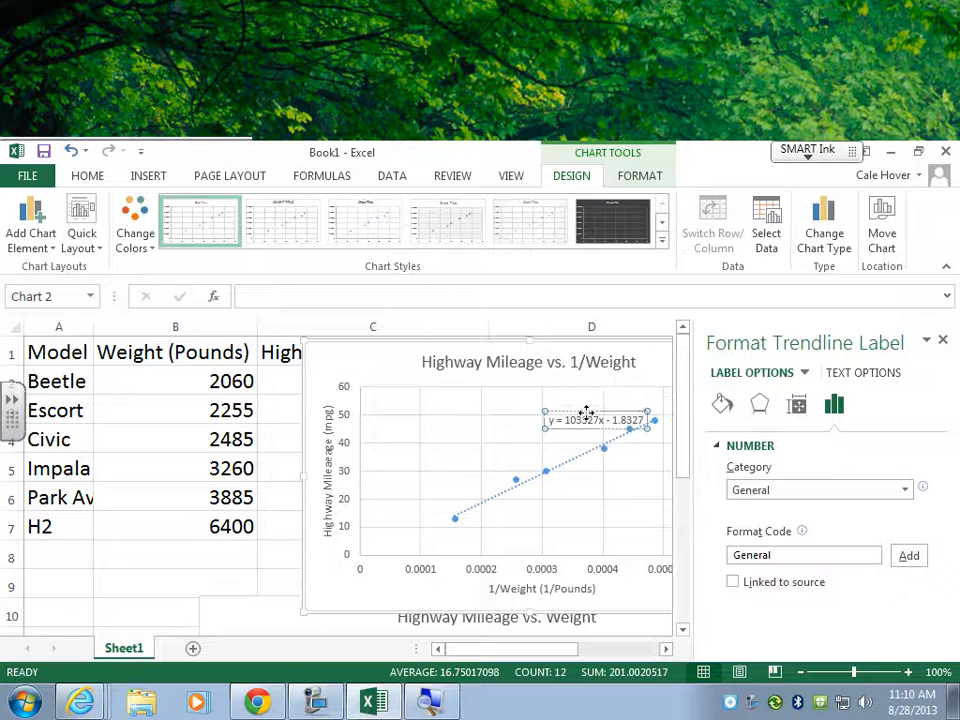
Set the trendline equation's font size to 14 and move the label into the empty plot area above the line
drag(643, 420, 578, 425)
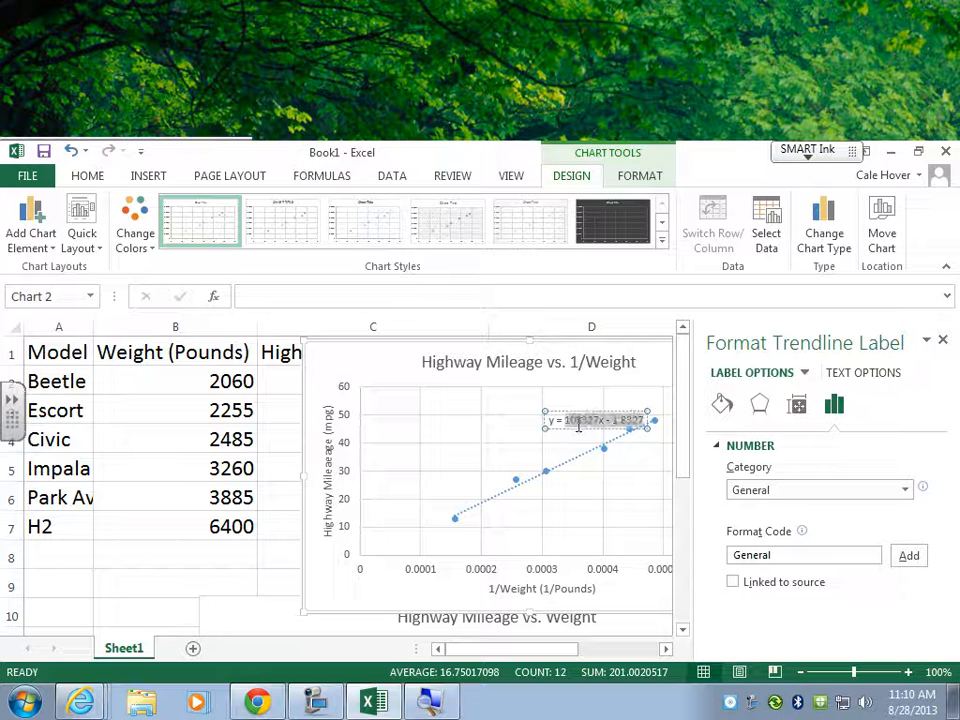
click(90, 178)
click(222, 209)
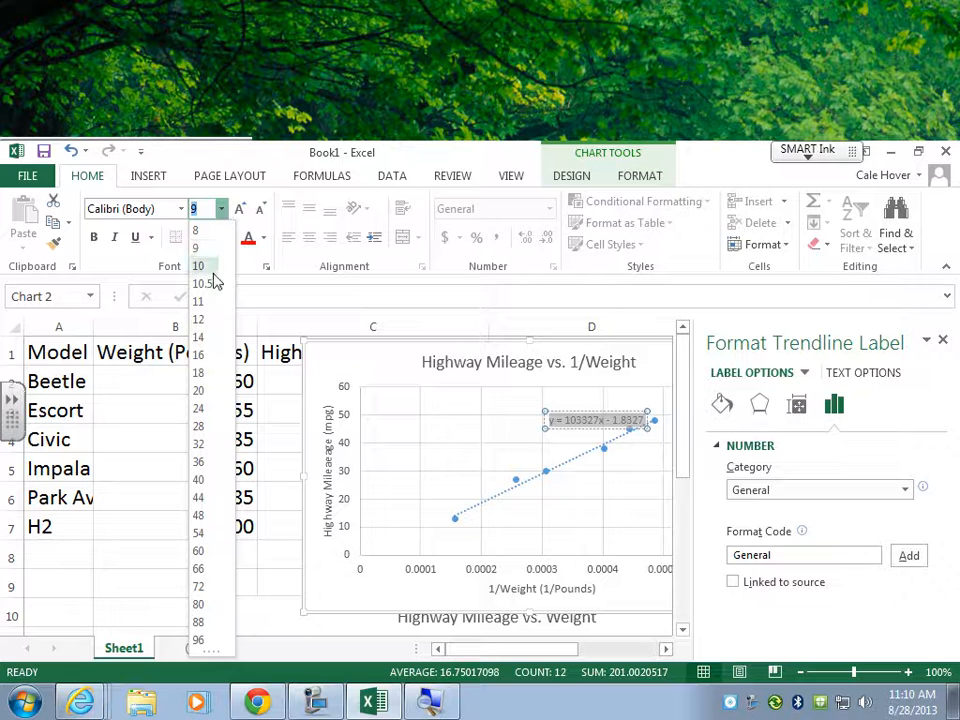
click(199, 337)
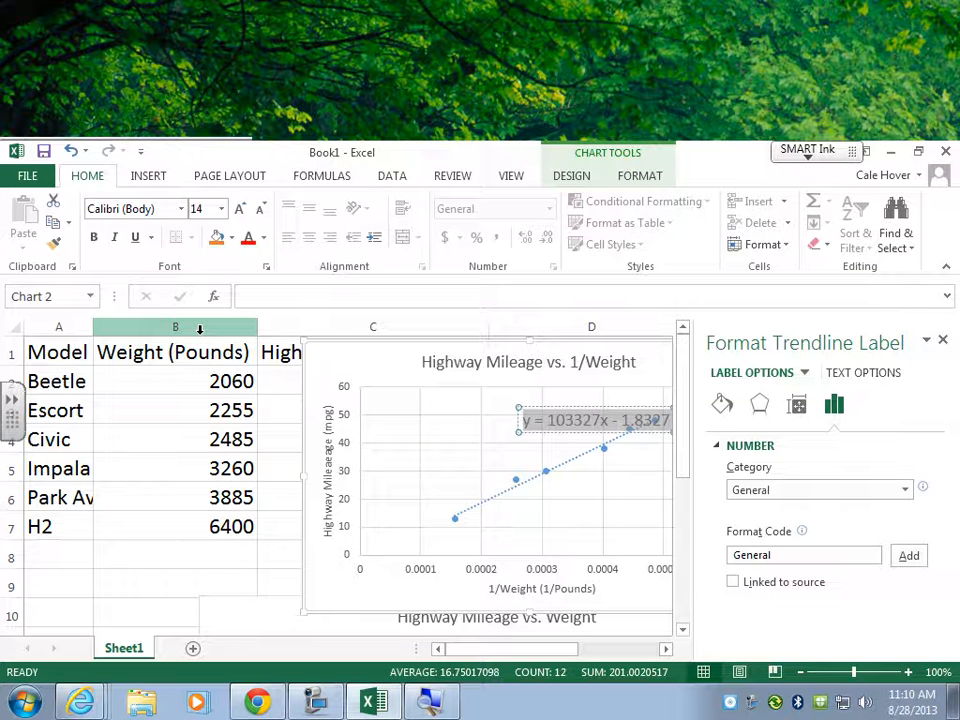
click(942, 340)
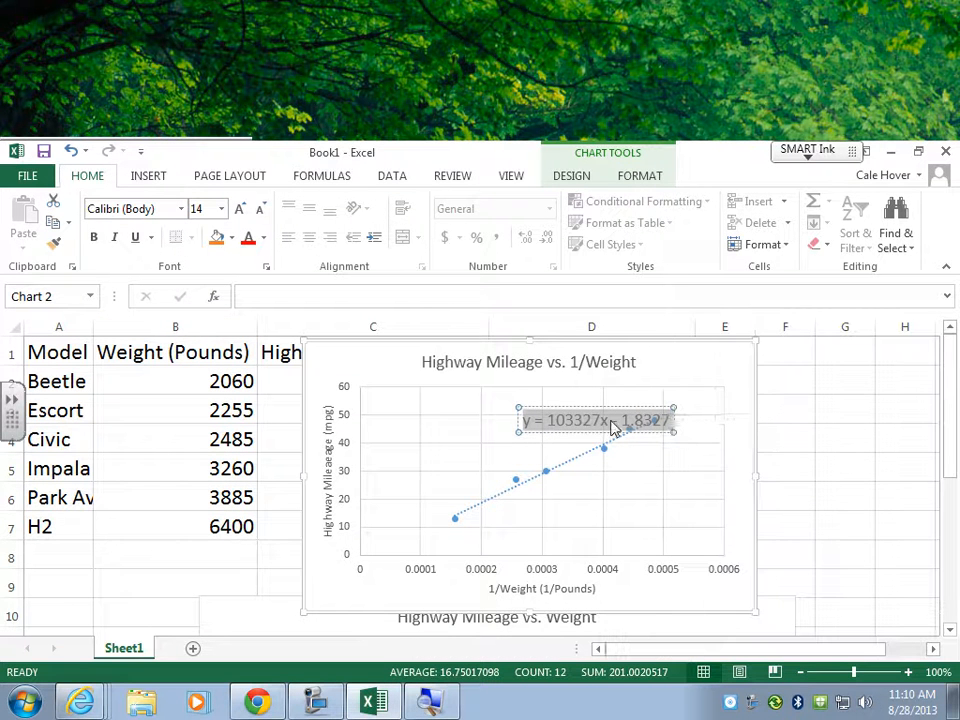
drag(606, 403, 534, 395)
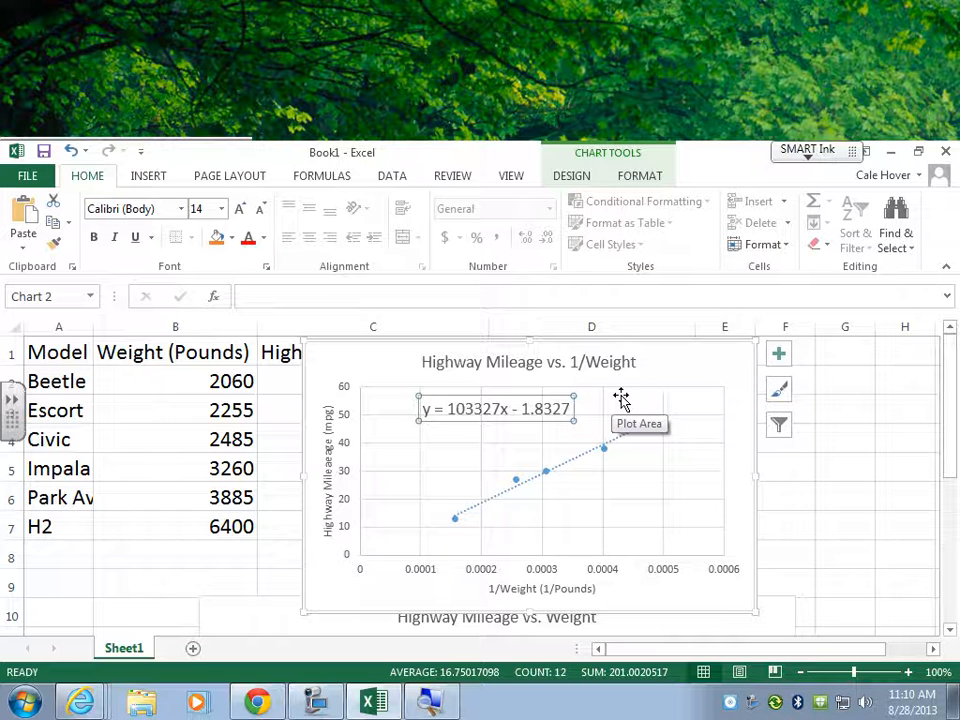
click(656, 370)
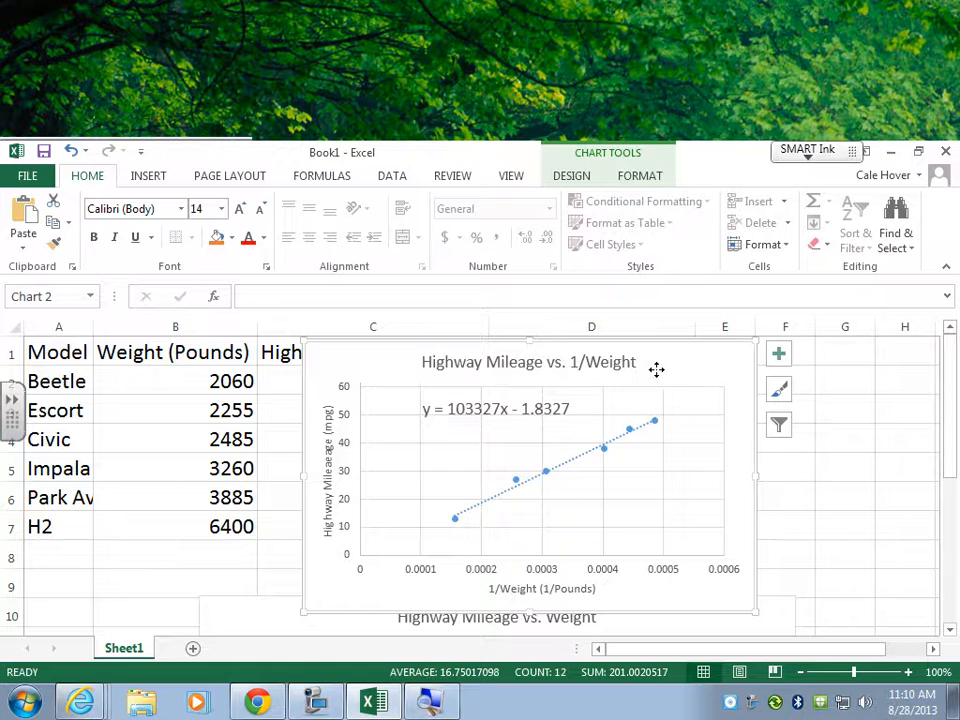
Arrange the two charts side by side, with Highway Mileage vs. Weight on the left and Highway Mileage vs. 1/Weight on the right
mouse_move(656, 374)
mouse_down()
mouse_move(658, 405)
mouse_move(664, 376)
mouse_up()
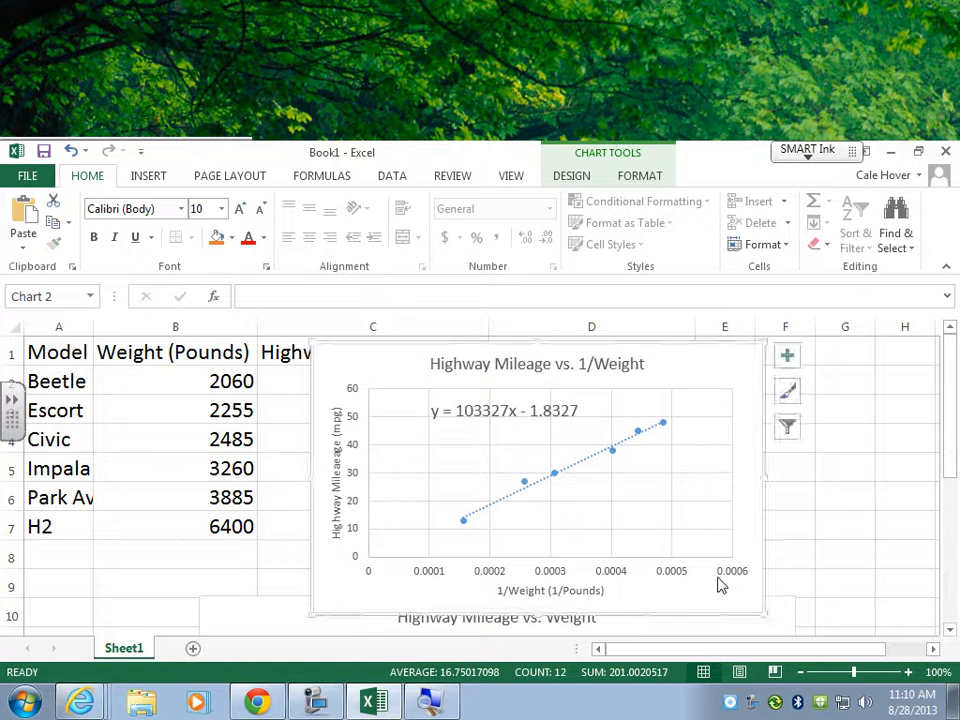
drag(701, 632, 718, 411)
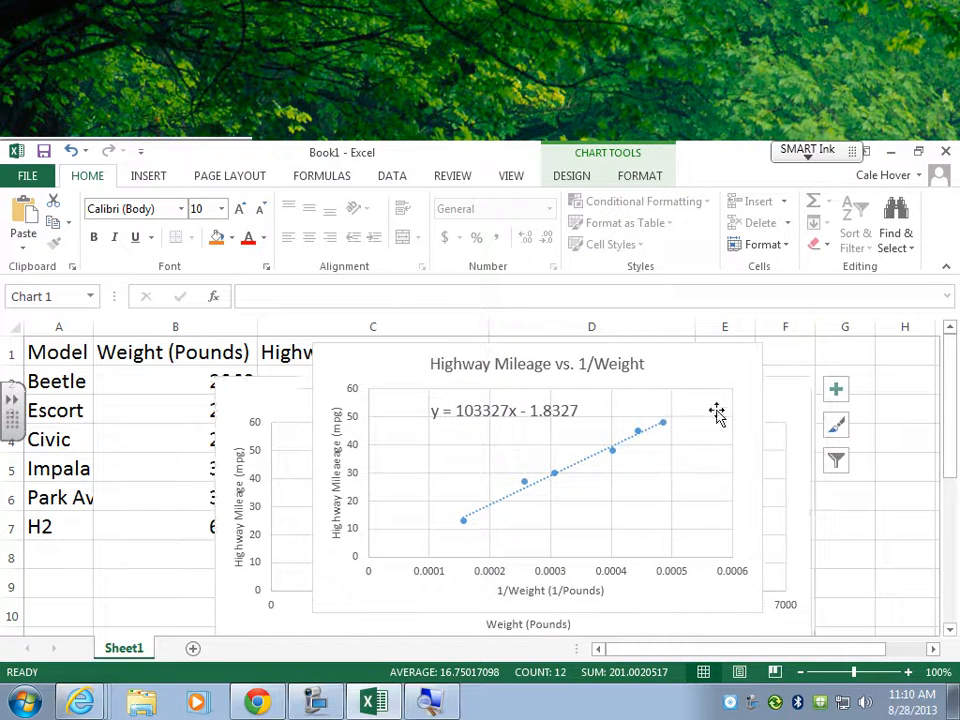
drag(284, 405, 94, 405)
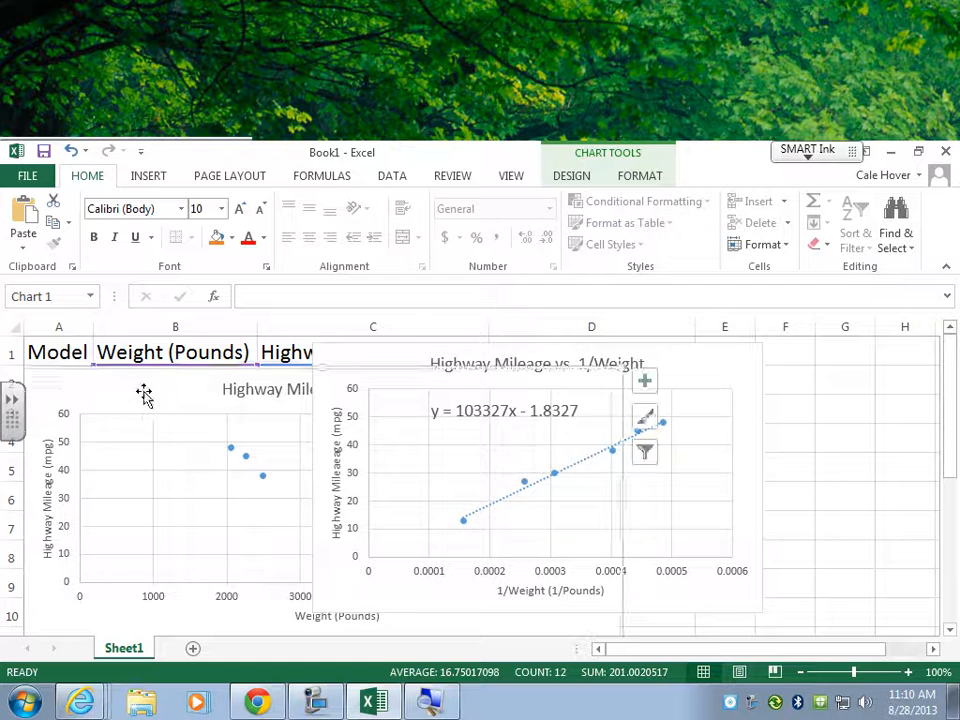
click(321, 400)
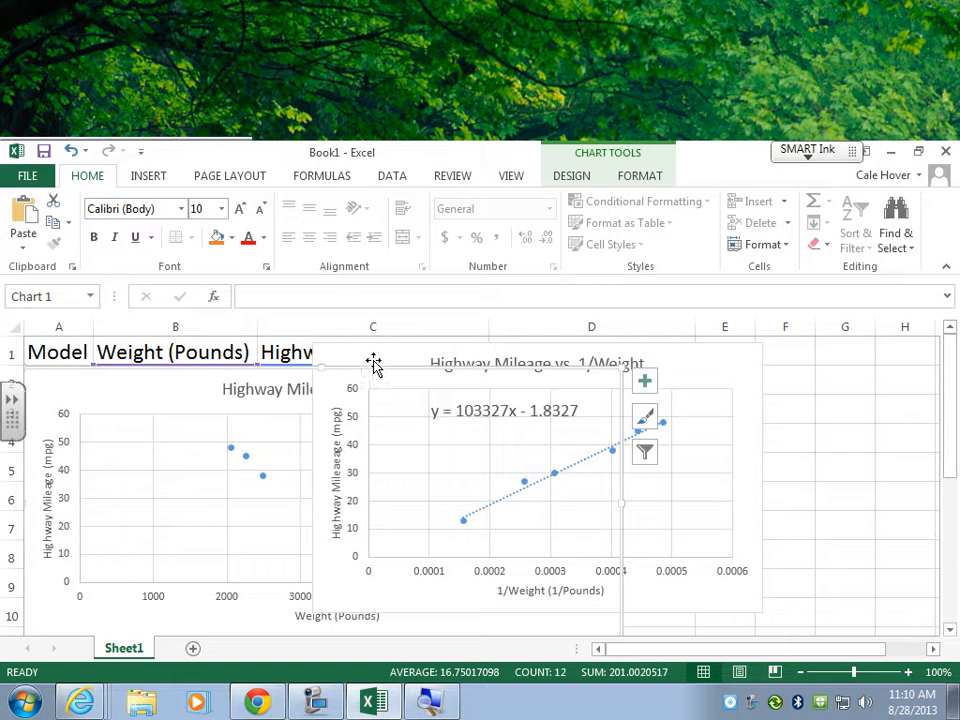
drag(373, 364, 692, 375)
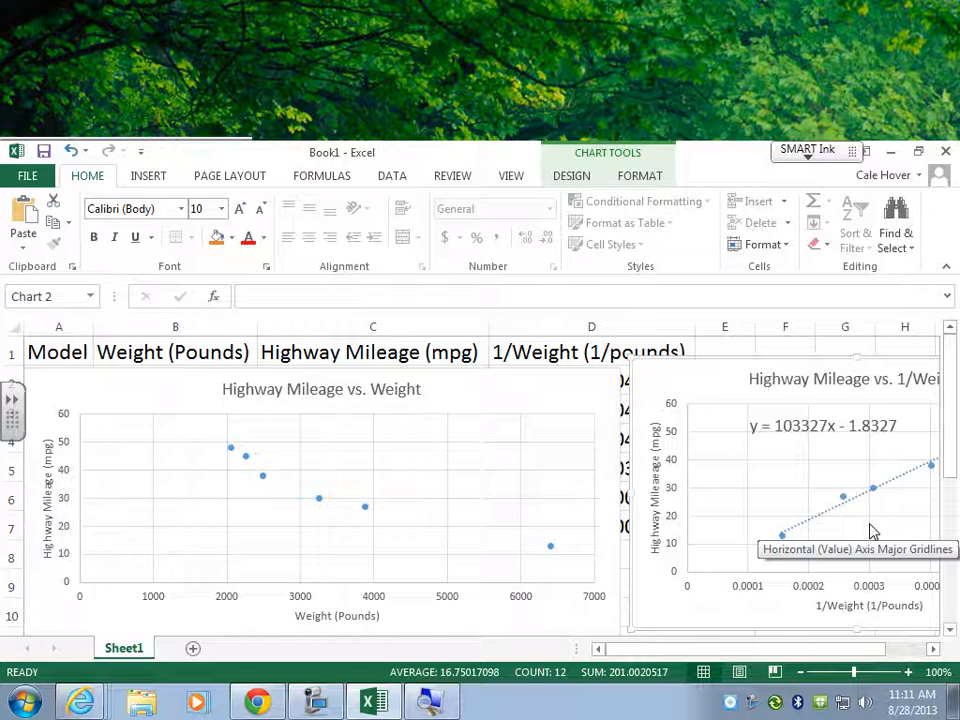
Move the Highway Mileage vs. 1/Weight chart fully into view and replace y in its trendline equation with "Highway Mileage"
drag(690, 381, 321, 374)
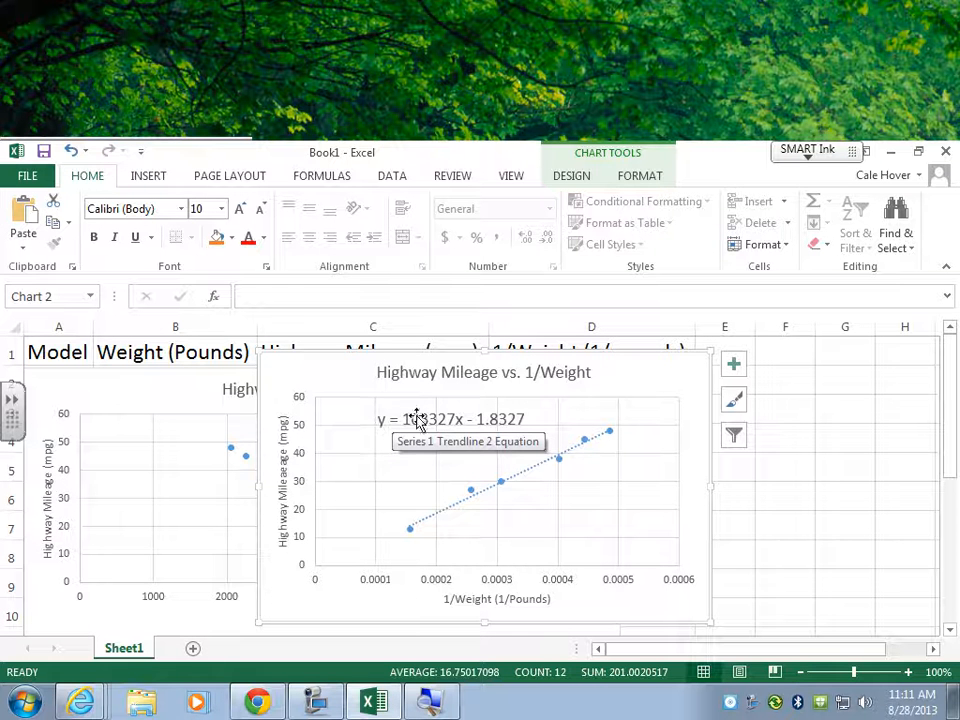
click(462, 421)
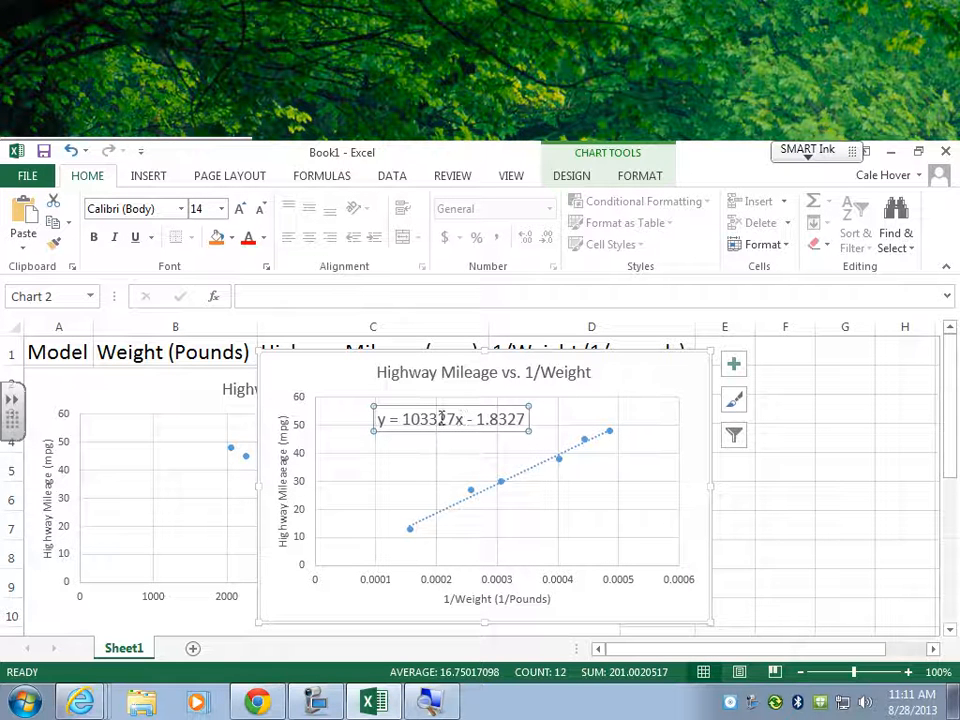
click(392, 416)
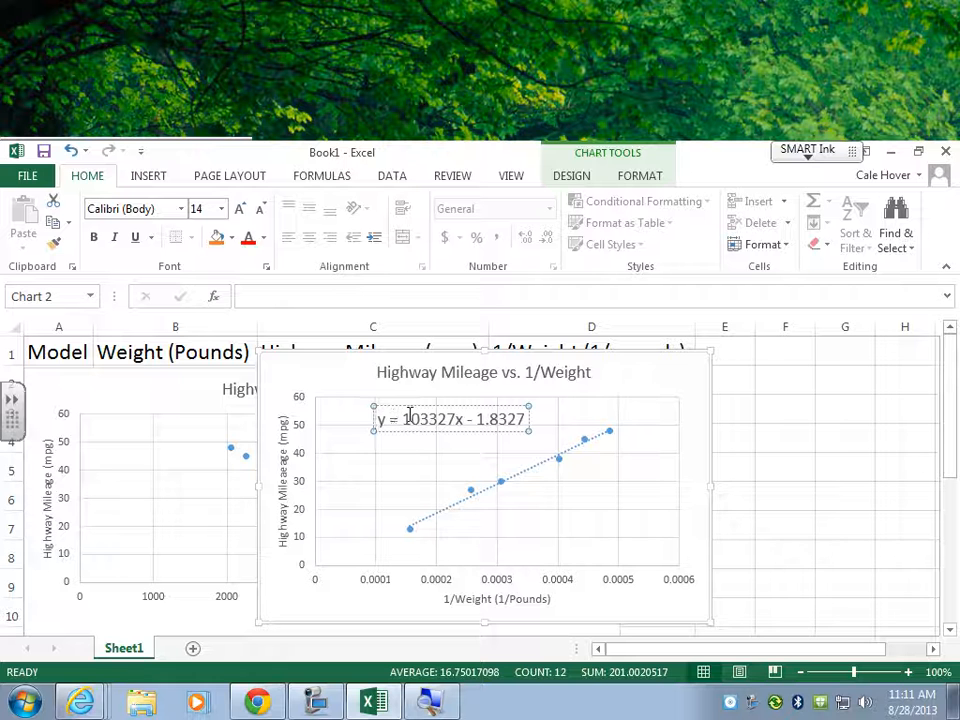
key(Right)
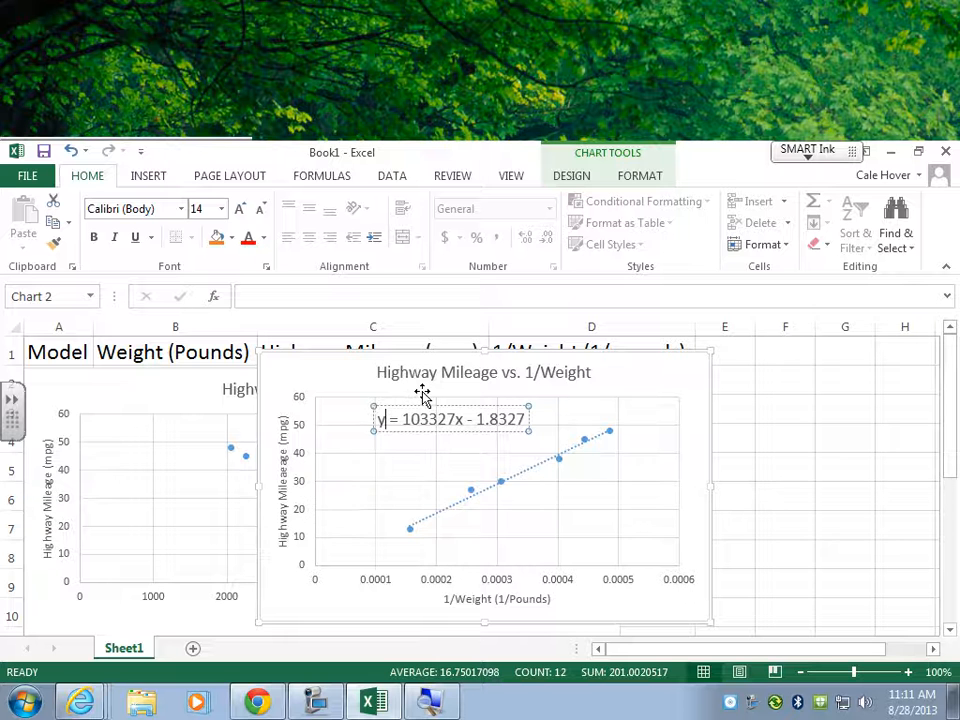
key(BackSpace)
text(Highw)
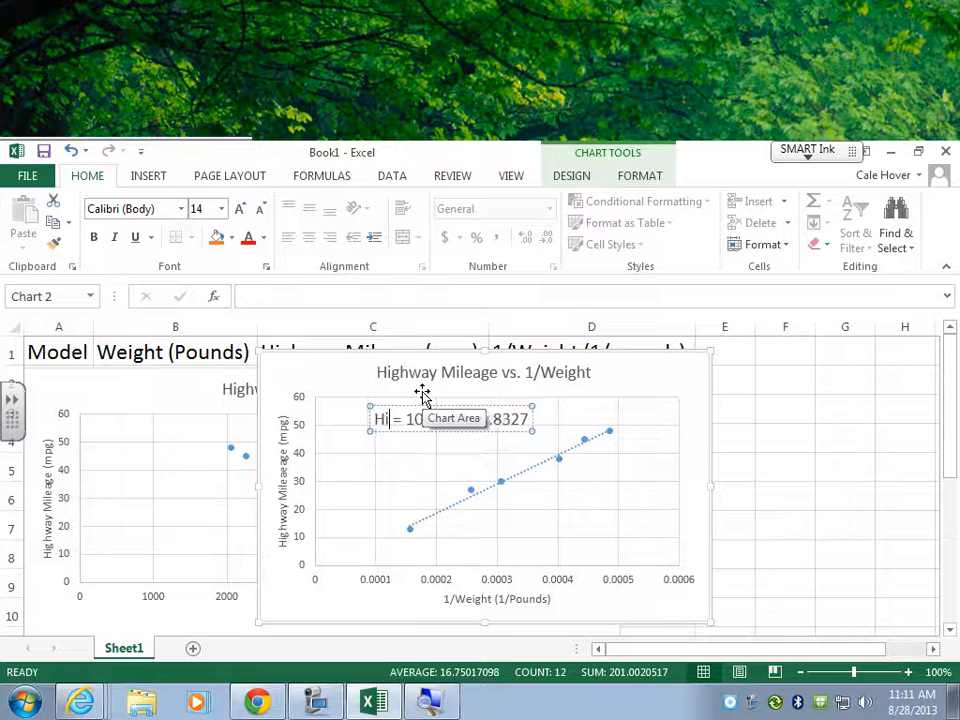
text(ay )
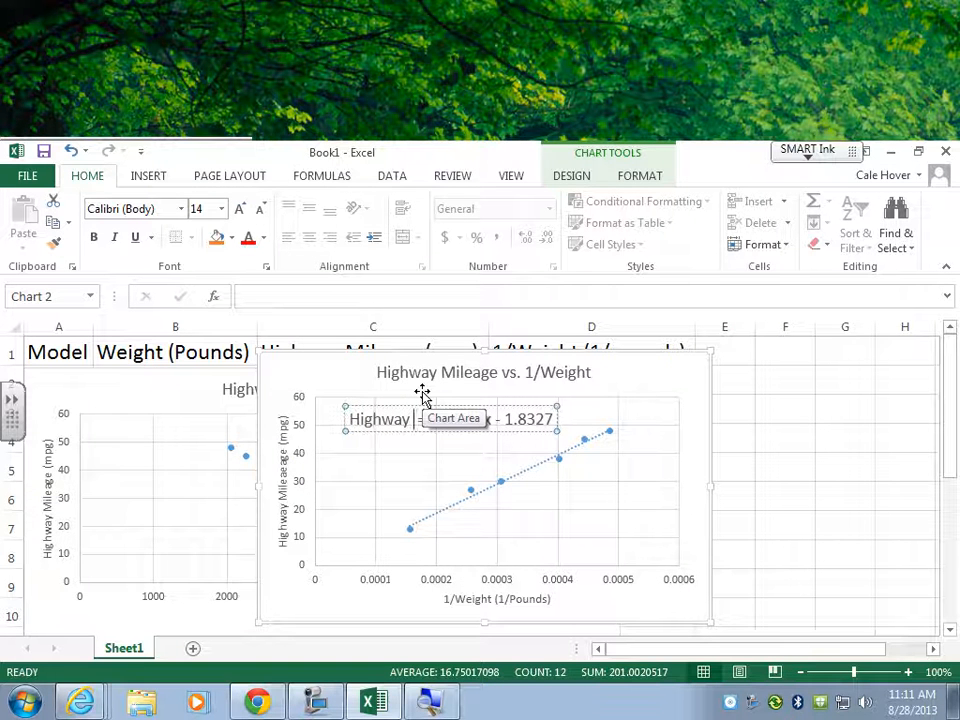
text(M)
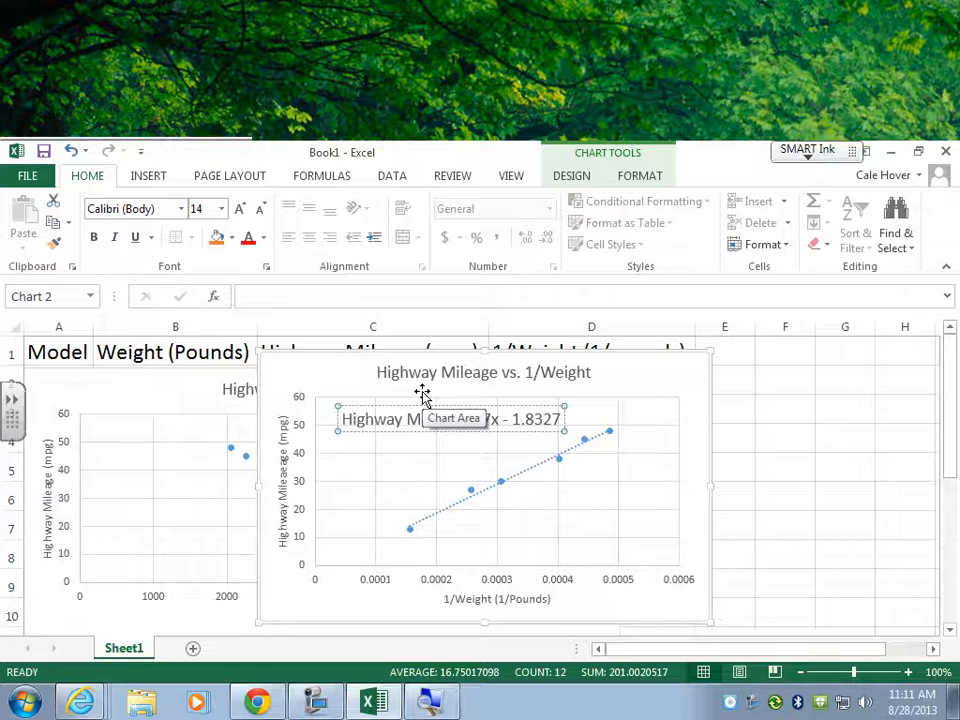
text(i)
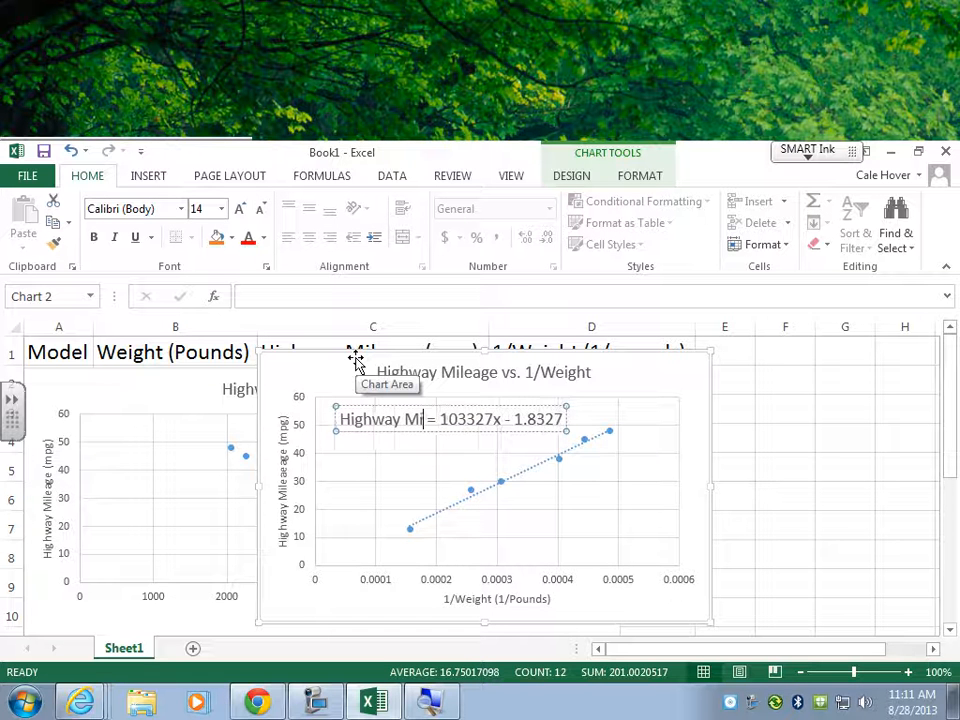
text(leage)
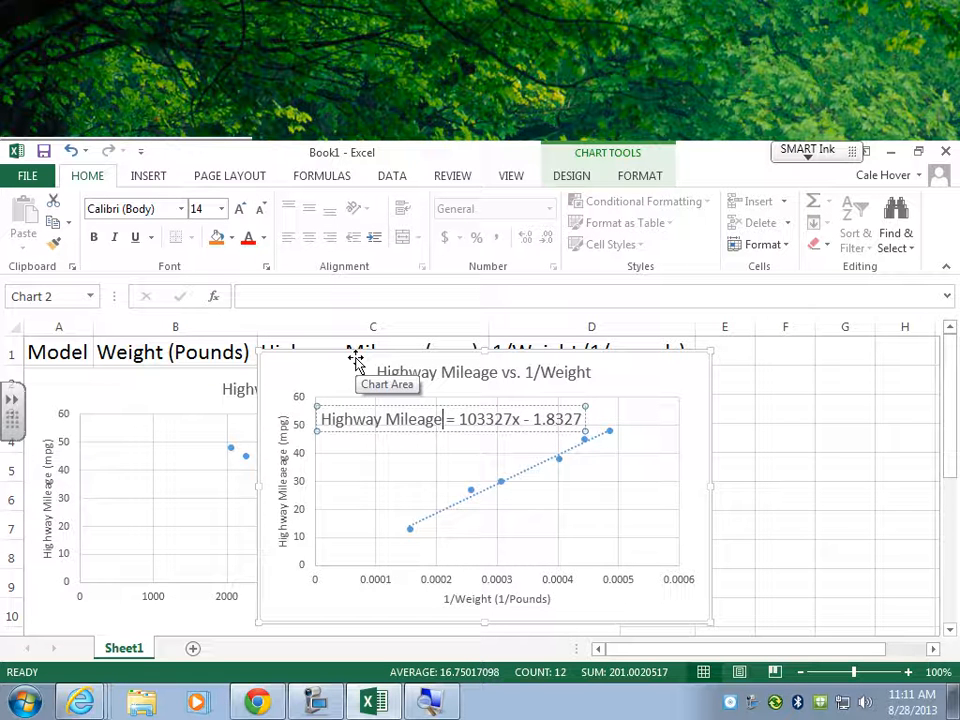
Replace x in the trendline equation with "(1/Weight)" and move the equation label directly beneath the chart title
click(514, 418)
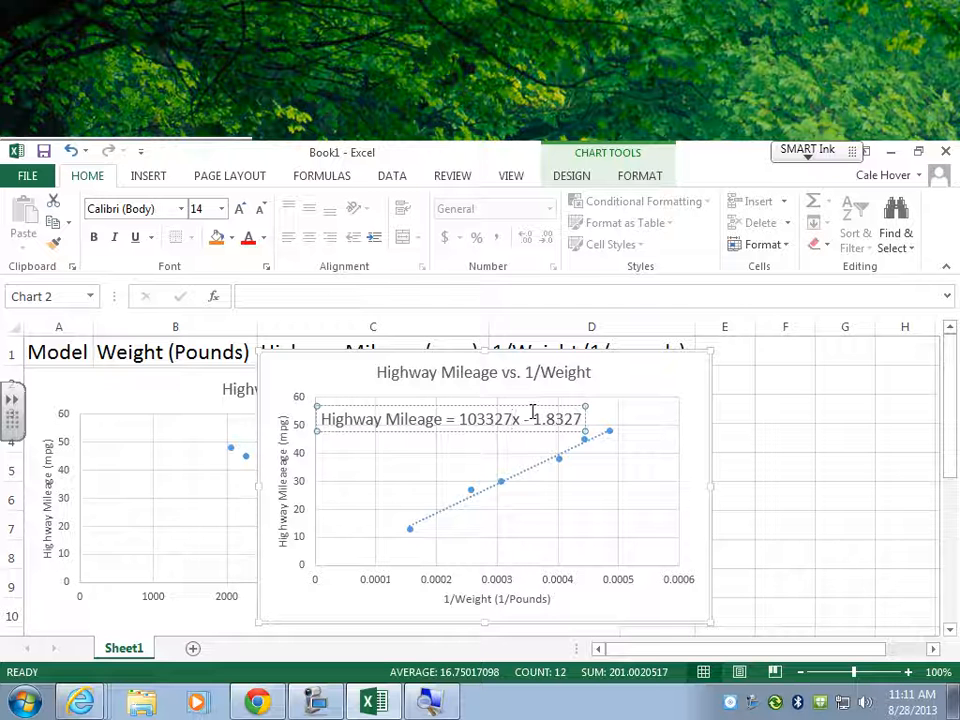
key(Delete)
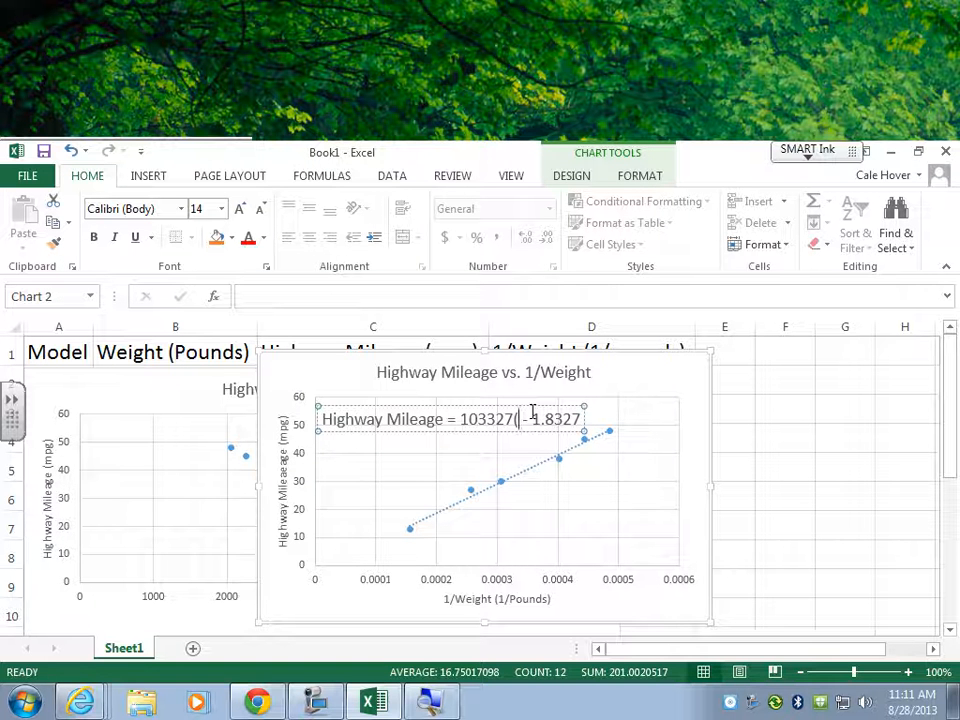
text(1/Weig)
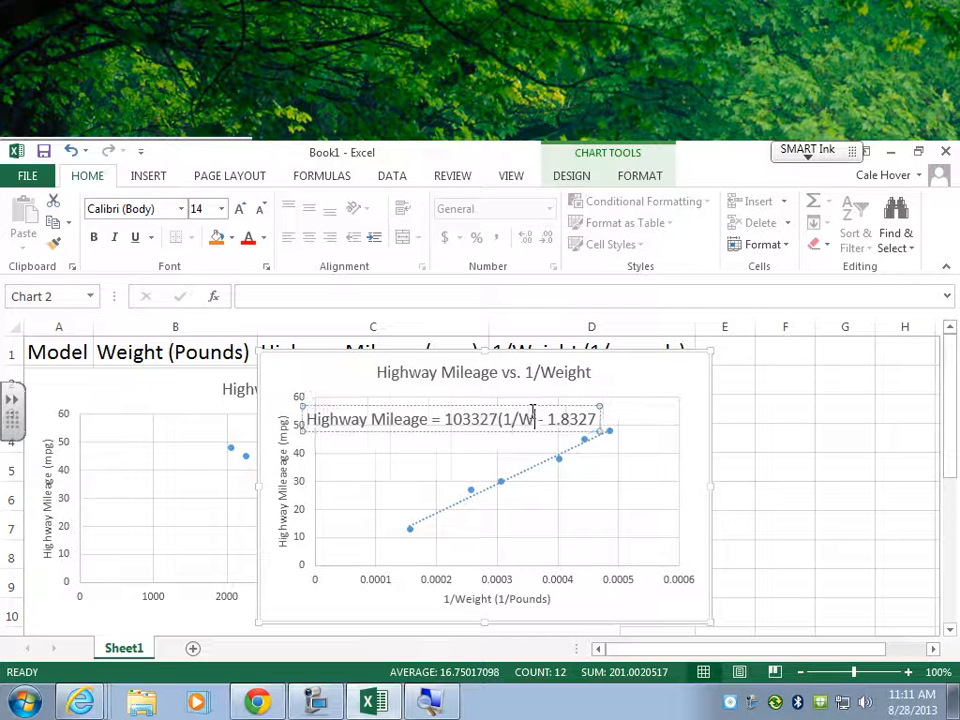
text(ht))
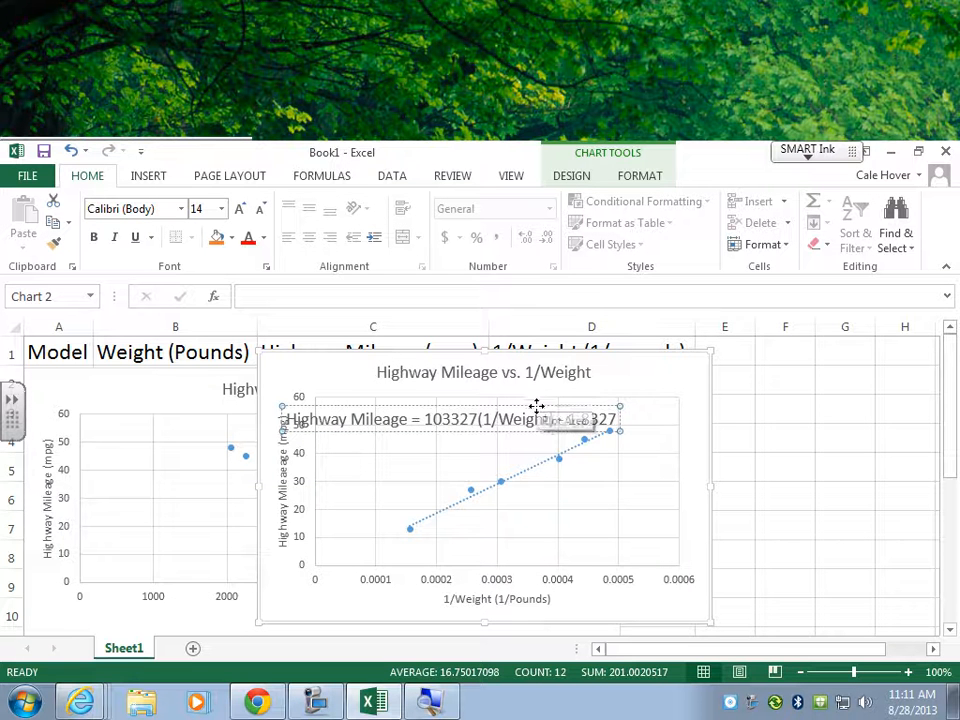
drag(535, 403, 602, 386)
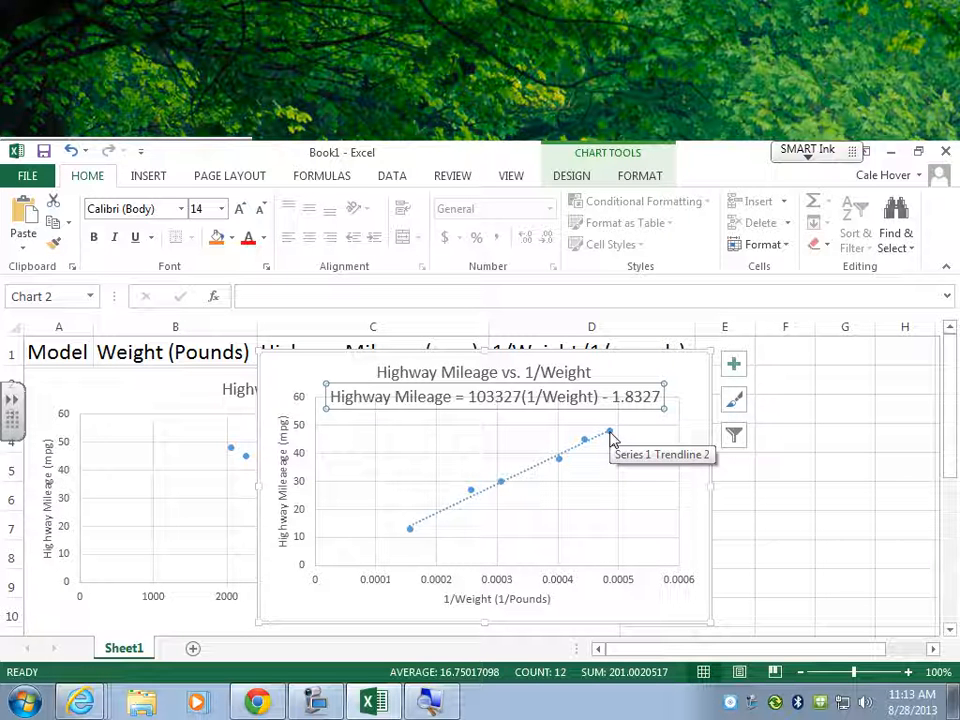
Remove the intercept term "- 1.8327" from the end of the trendline equation
click(660, 396)
key(BackSpace)
key(BackSpace)
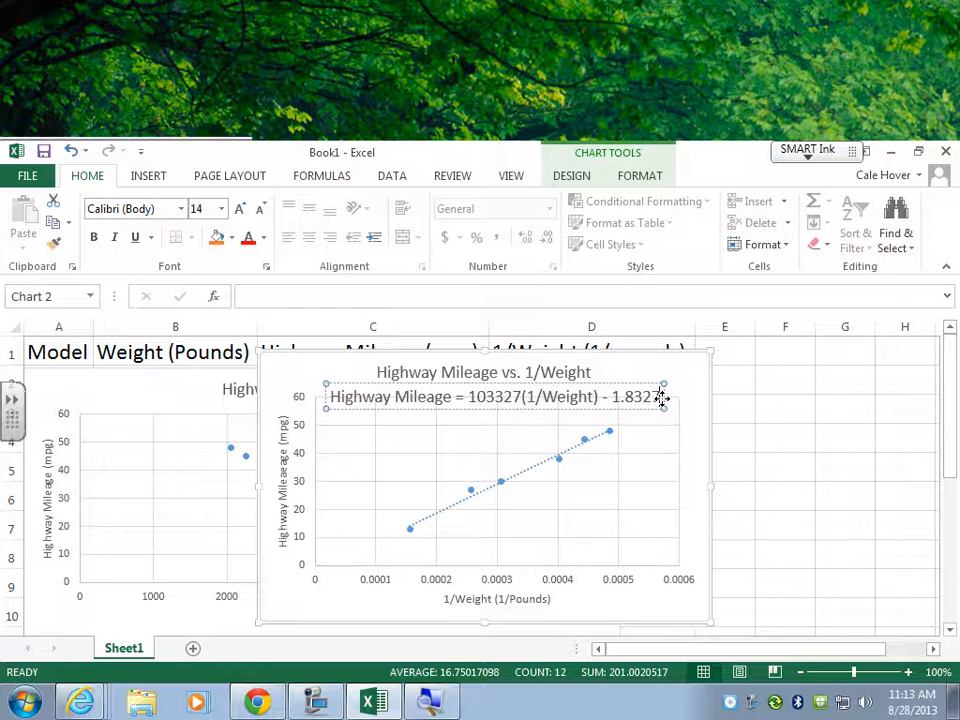
key(BackSpace)
key(BackSpace)
key(BackSpace)
key(BackSpace)
key(BackSpace)
key(BackSpace)
key(BackSpace)
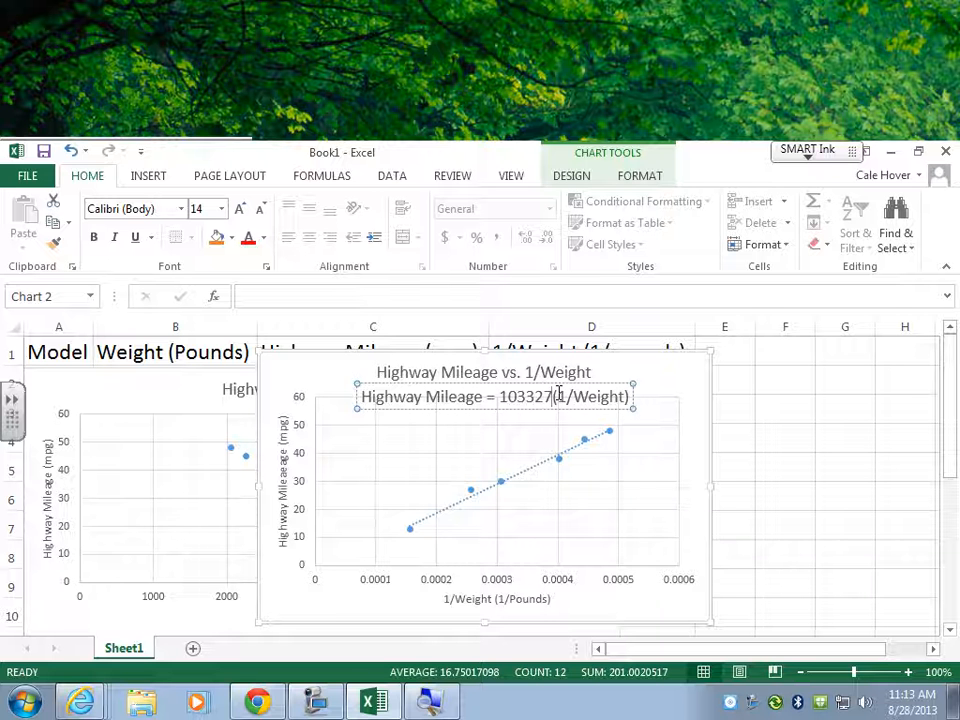
Enclose the slope 103327 in the trendline equation in parentheses
text())
key(Left)
key(Left)
key(Left)
key(Left)
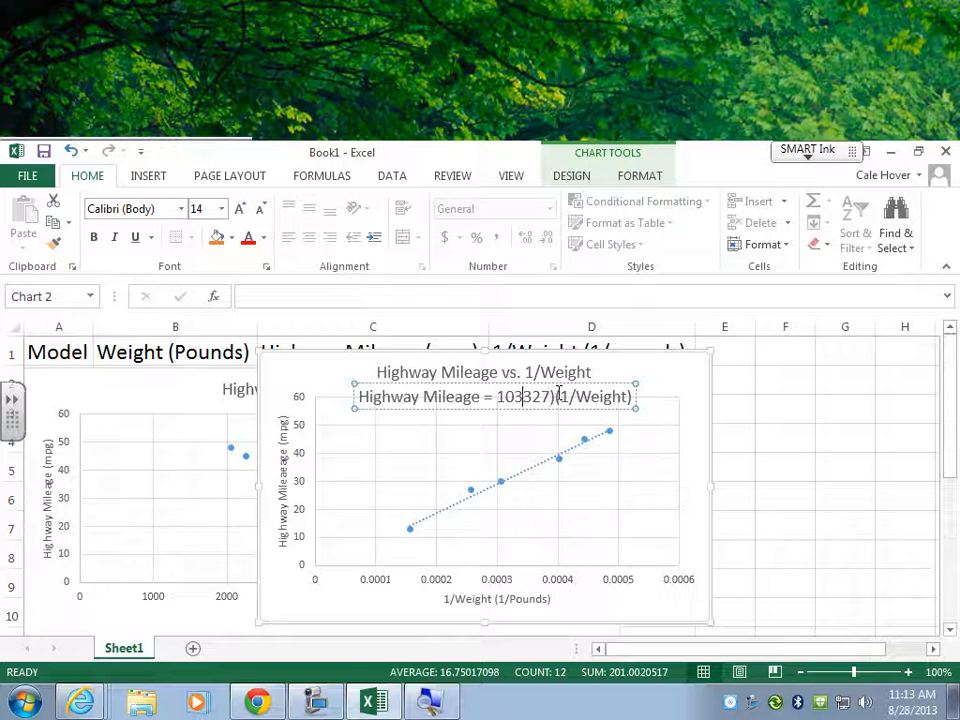
text(()
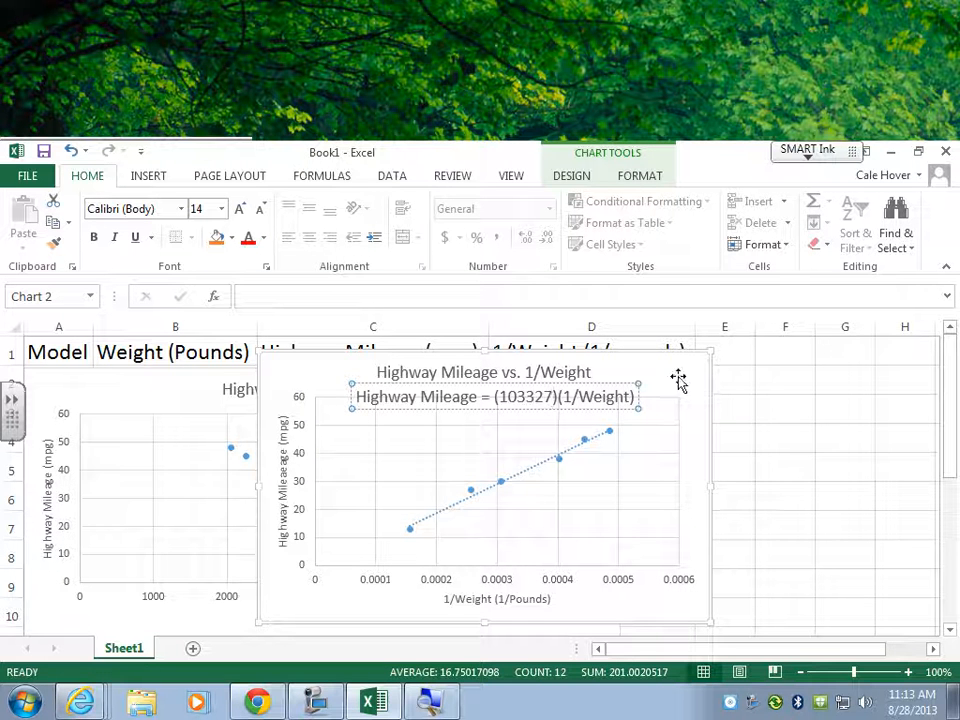
Move the Highway Mileage vs. Weight chart below the data table and place the 1/Weight chart over columns C to E beside the weights
drag(296, 362, 435, 452)
drag(444, 381, 407, 569)
drag(471, 456, 511, 593)
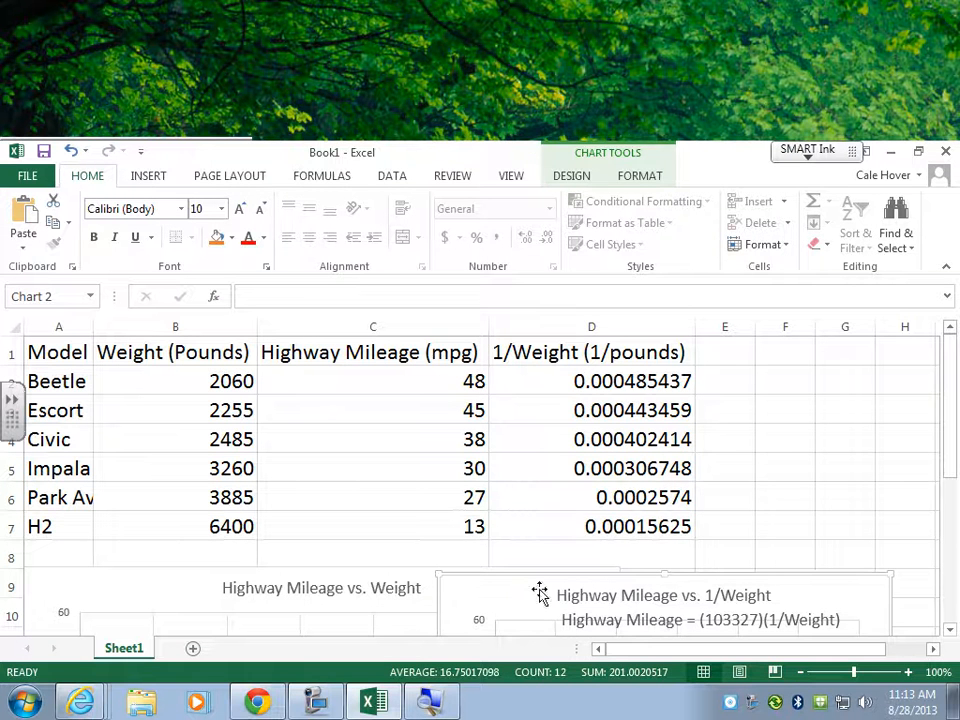
drag(542, 583, 456, 326)
mouse_move(532, 600)
mouse_down()
mouse_move(461, 454)
mouse_move(407, 371)
mouse_move(399, 386)
mouse_move(398, 376)
mouse_up()
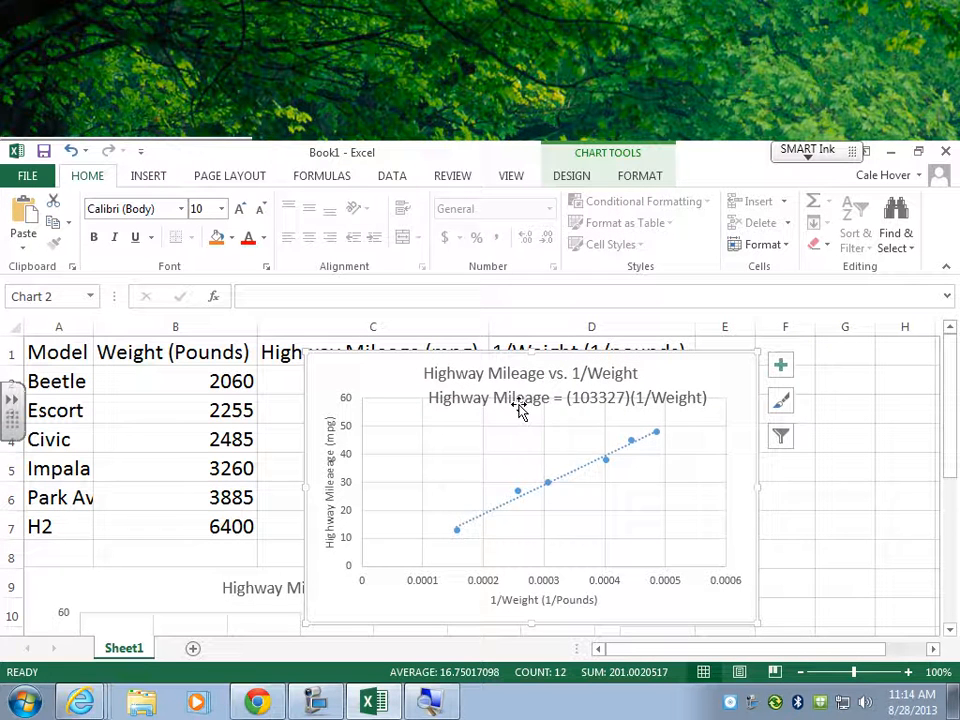
Round the slope in the trendline equation to 103000
click(612, 399)
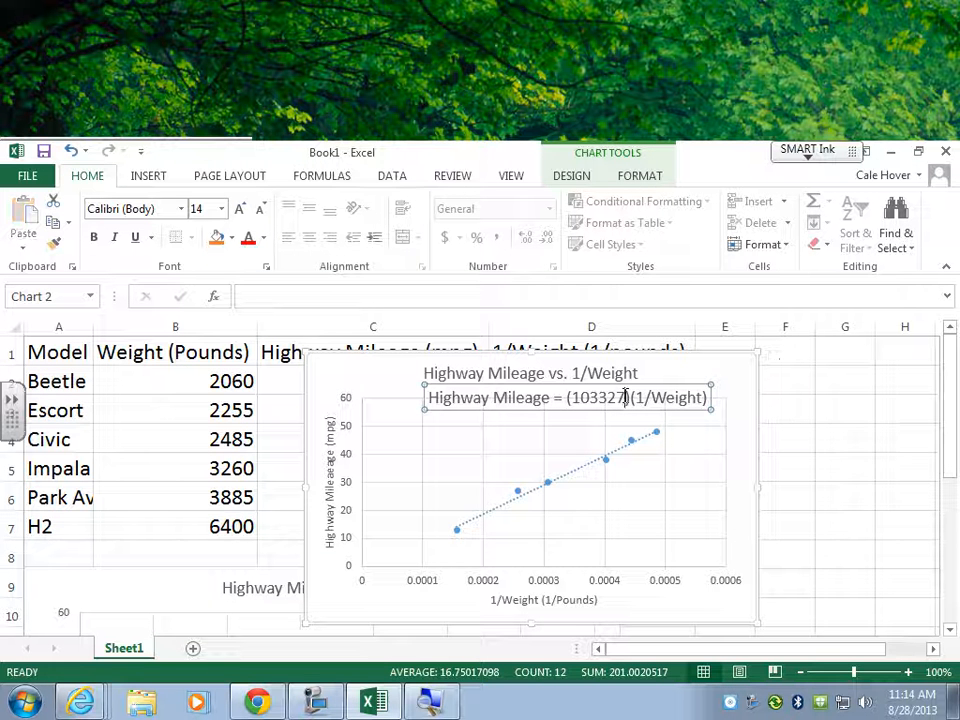
click(625, 397)
key(BackSpace)
key(BackSpace)
key(BackSpace)
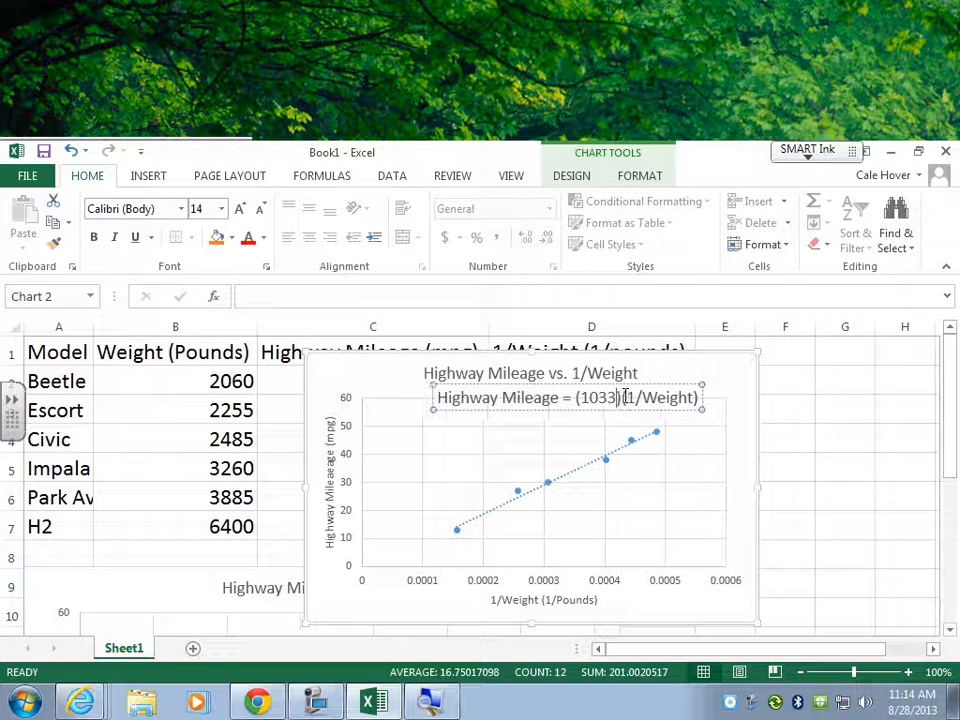
text(00)
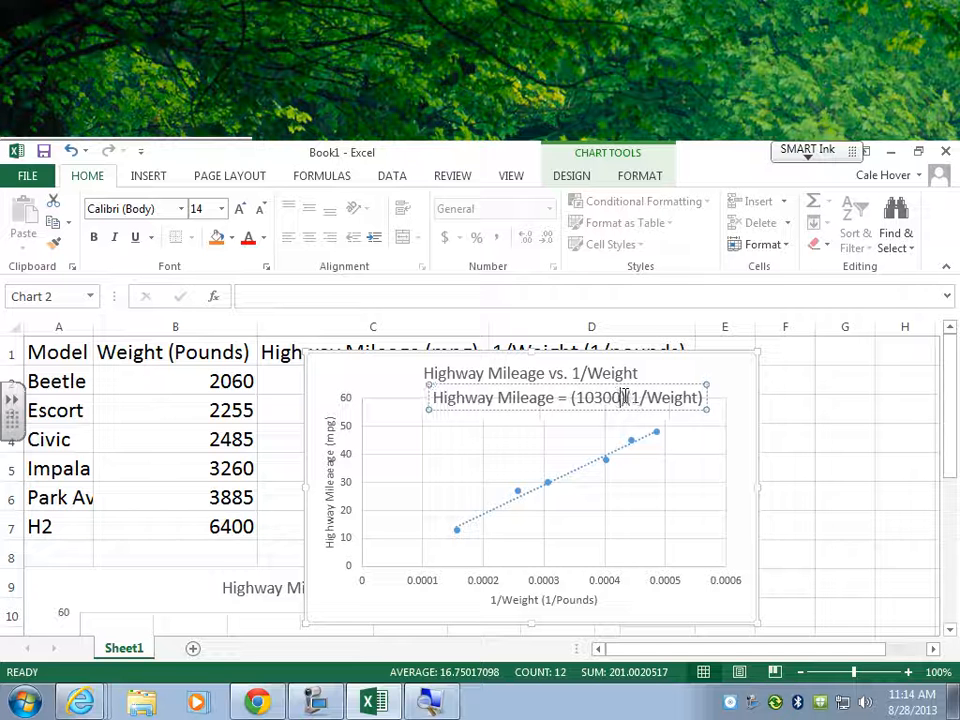
text(0)
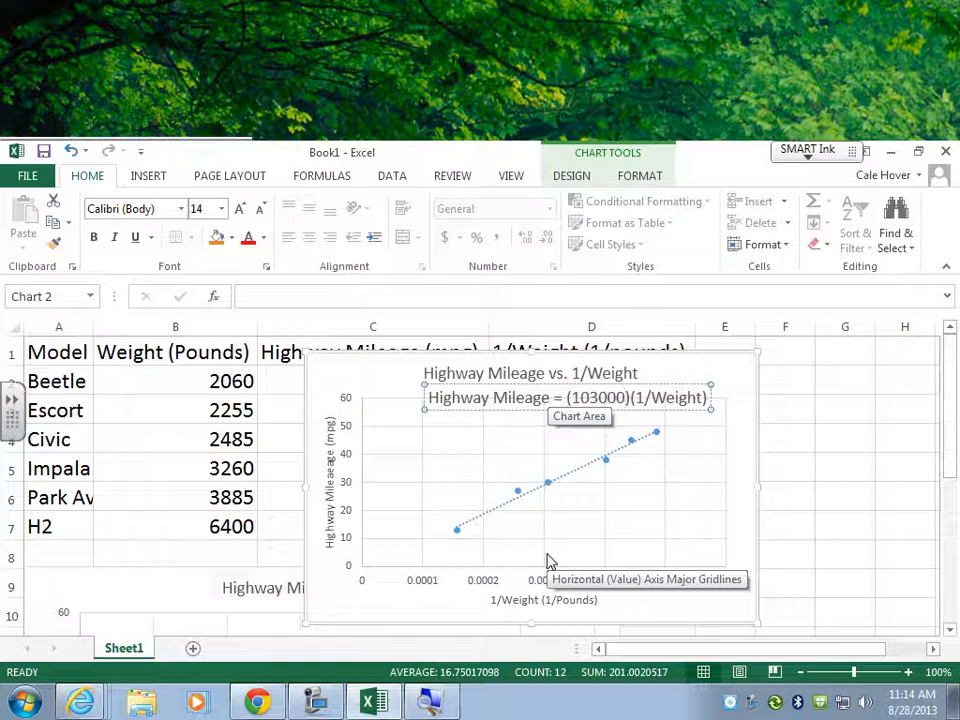
Add the units "mpg/(1/pounds" after the slope 103000 in the trendline equation
text(mpg)
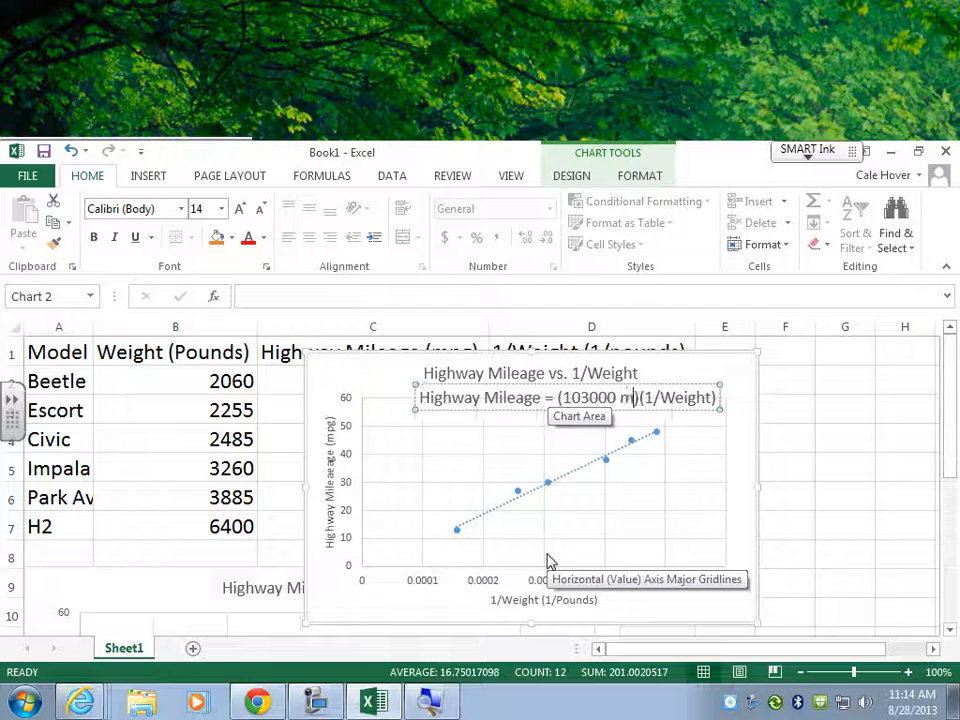
text(/)
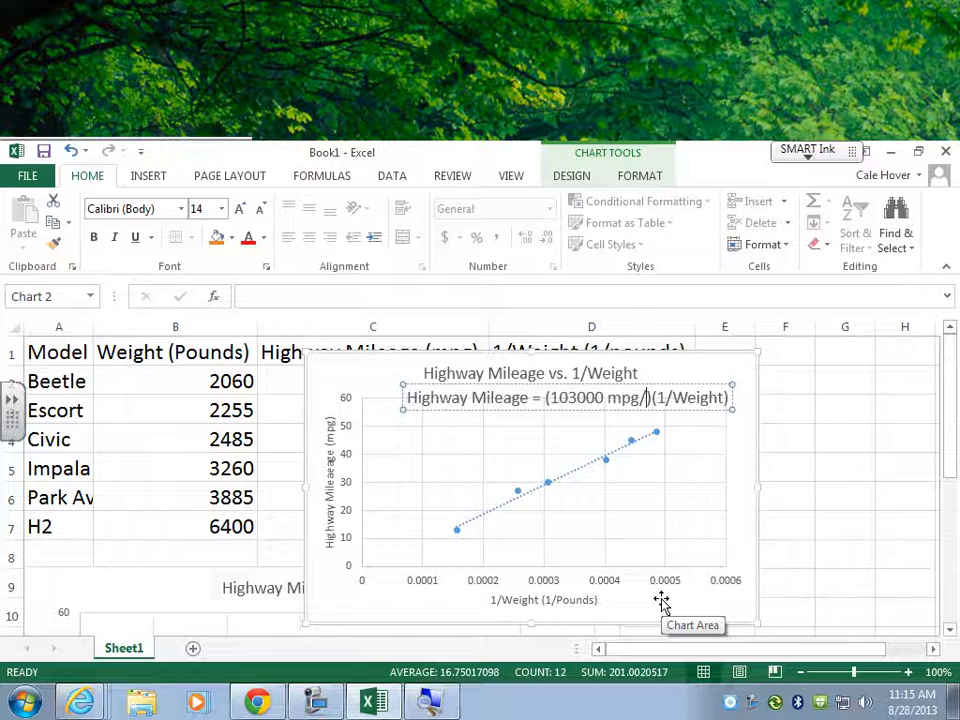
text(()
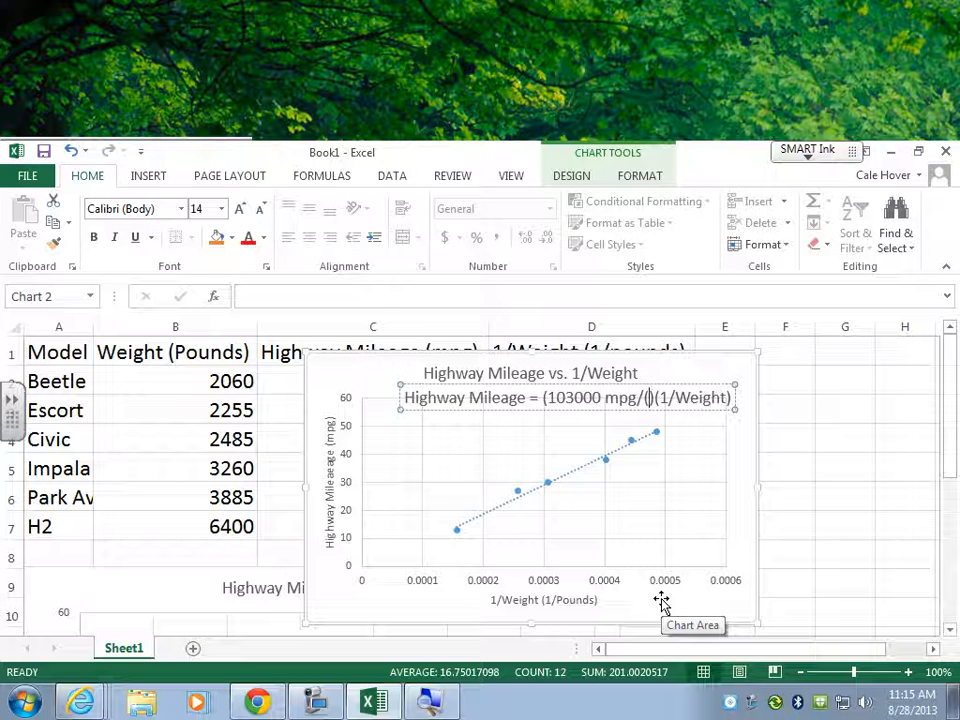
text(1/p)
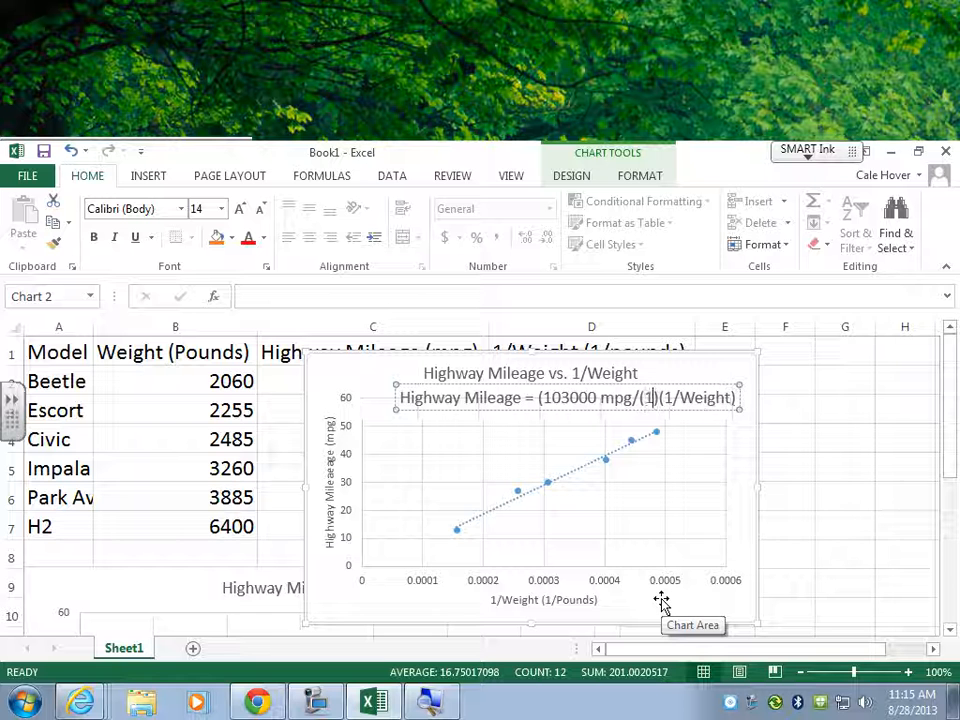
text(ounds)
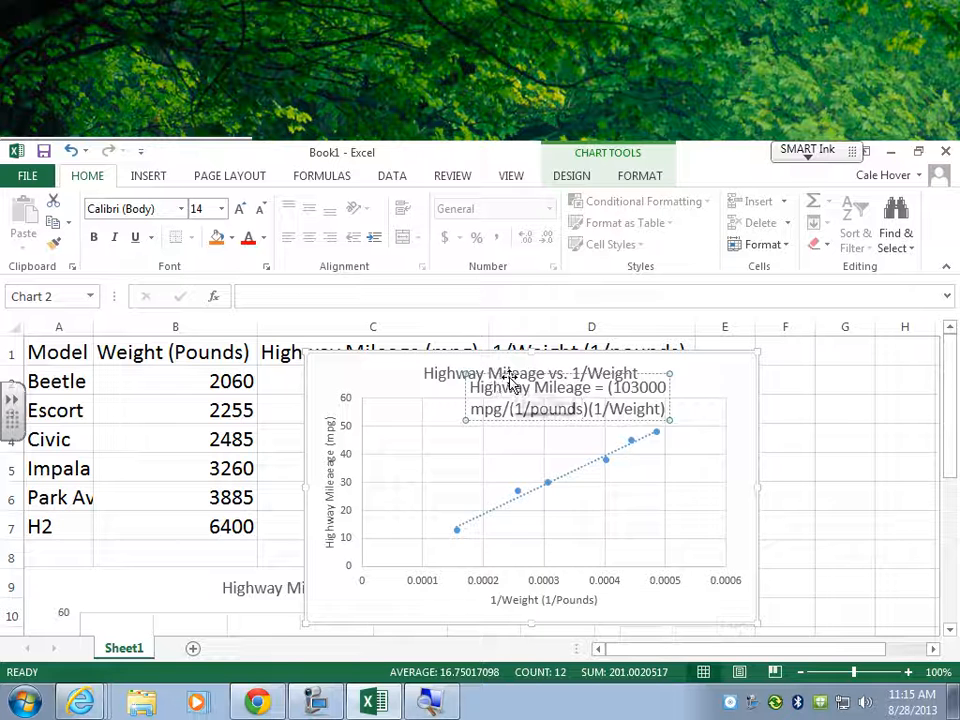
Move the two-line equation label clear of the chart title into the upper plot area
drag(509, 377, 499, 386)
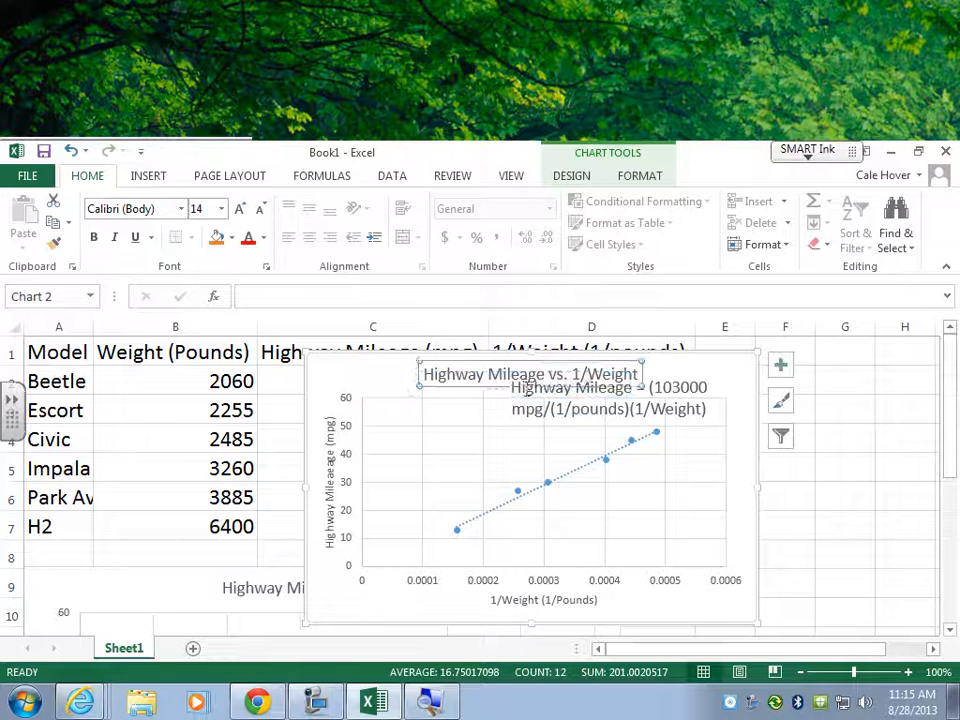
click(590, 388)
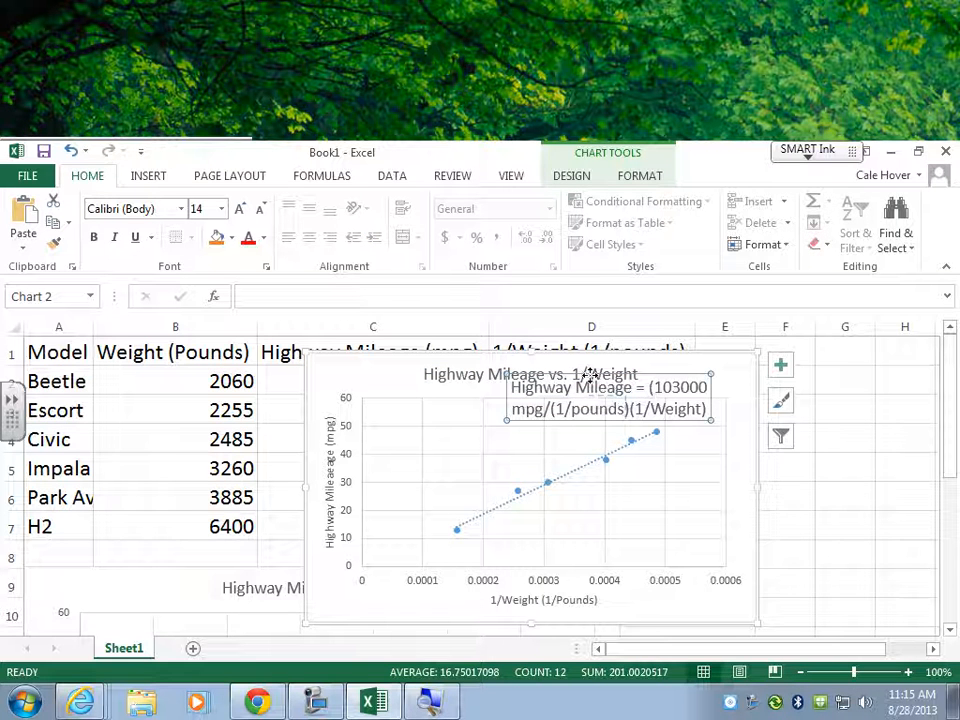
drag(585, 375, 504, 396)
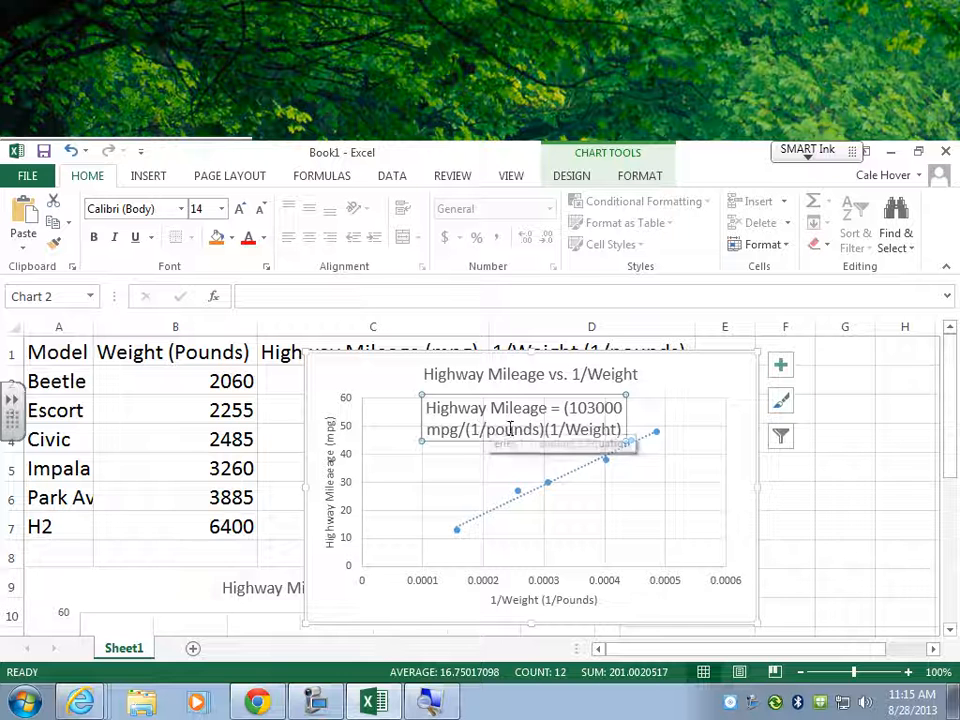
Set the whole trendline equation's font size to 12 and move the label directly beneath the chart title
click(429, 409)
drag(427, 408, 573, 418)
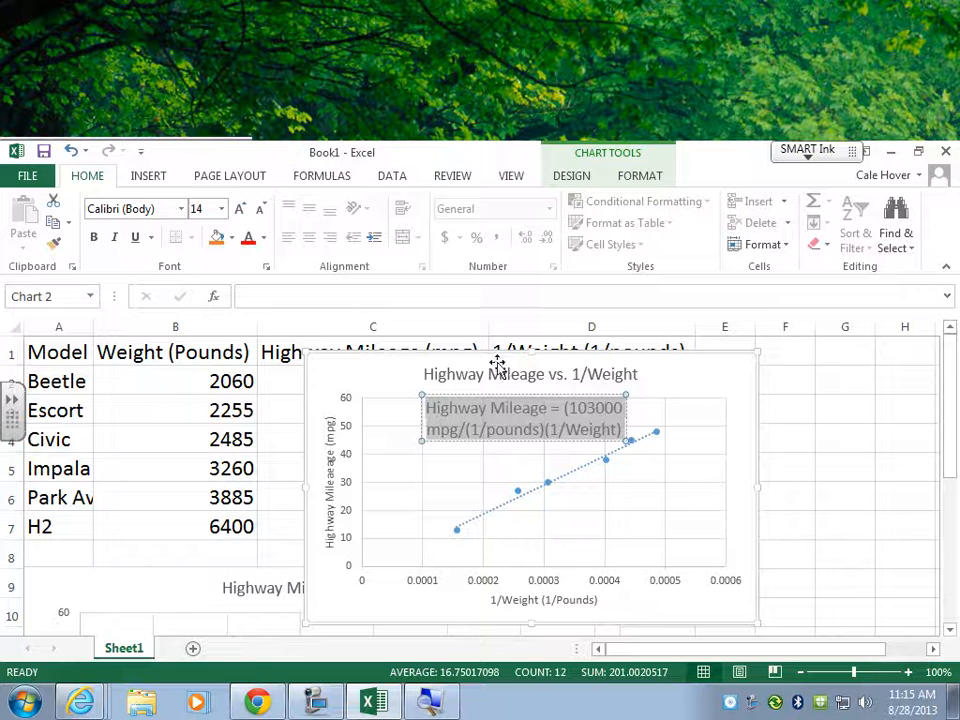
click(222, 208)
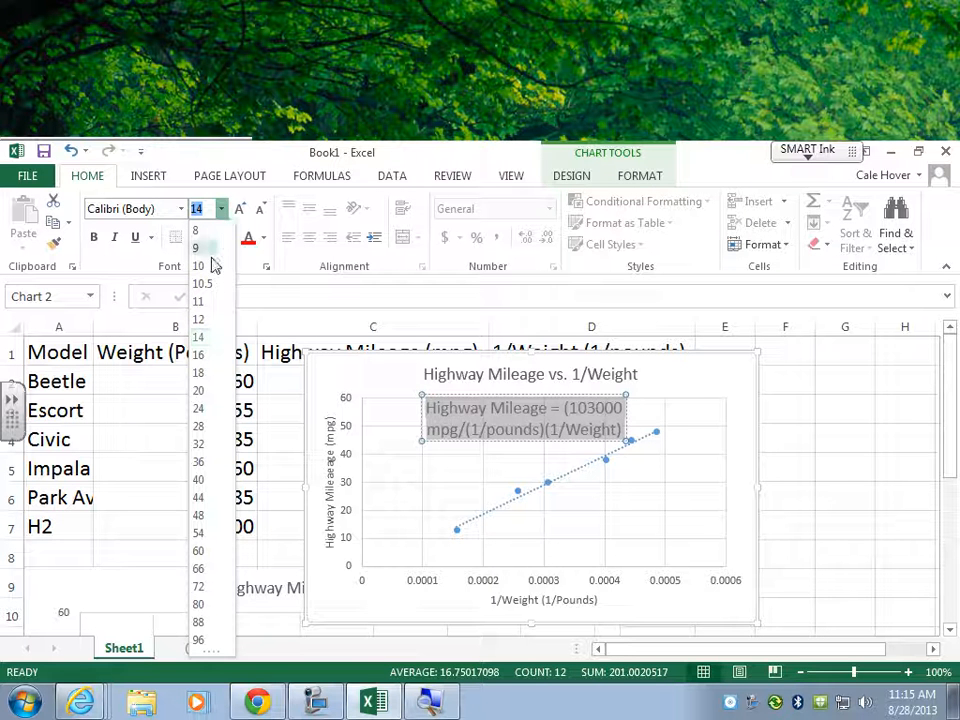
click(210, 322)
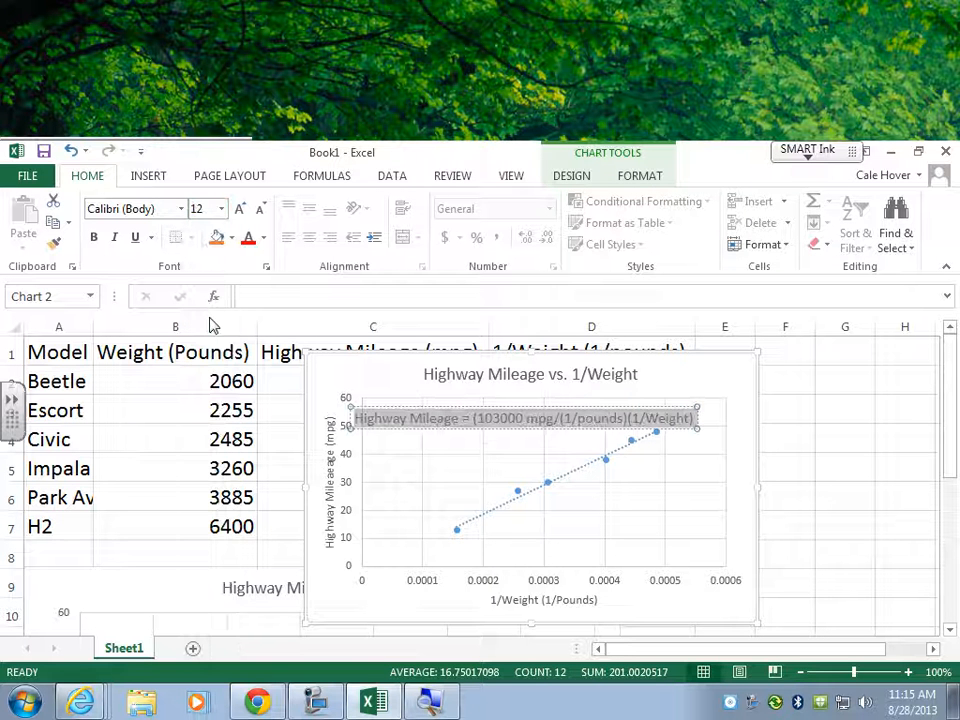
click(684, 391)
click(610, 420)
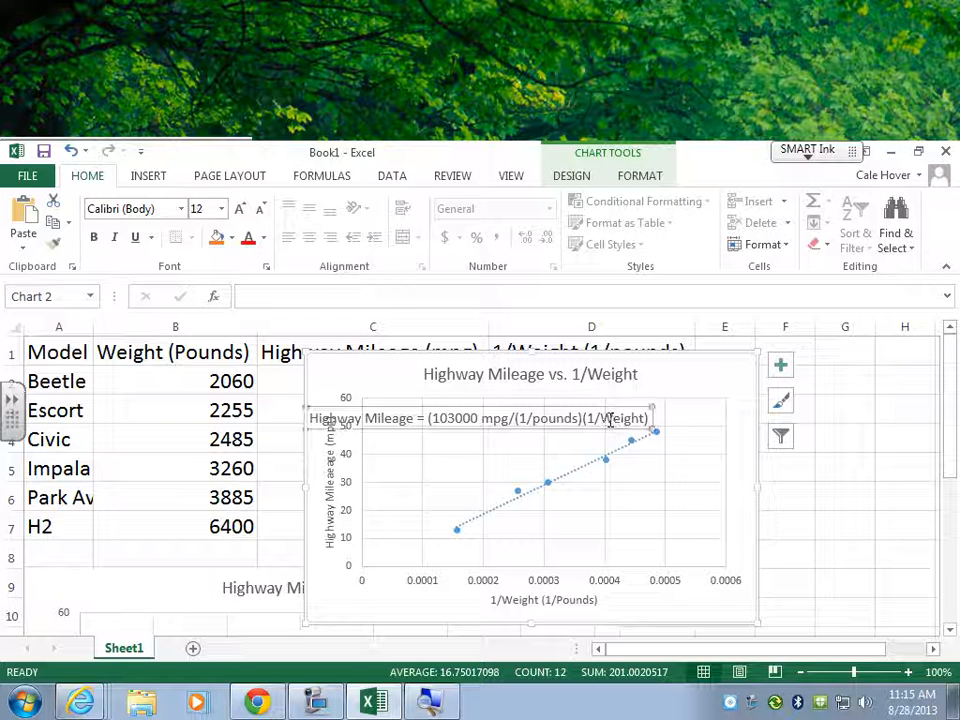
drag(617, 407, 651, 386)
click(317, 703)
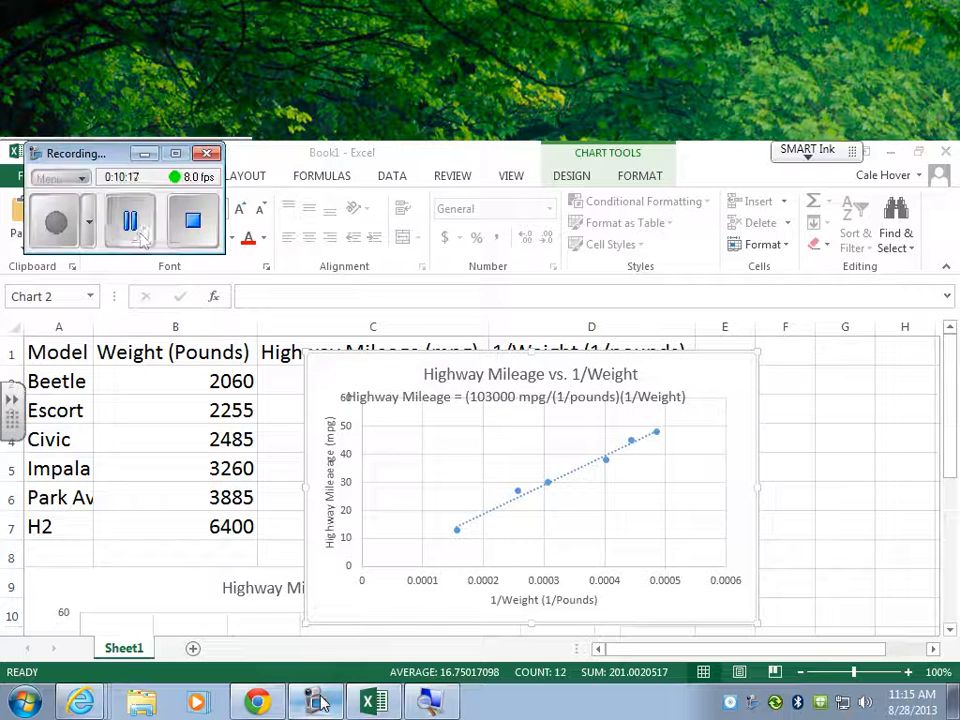